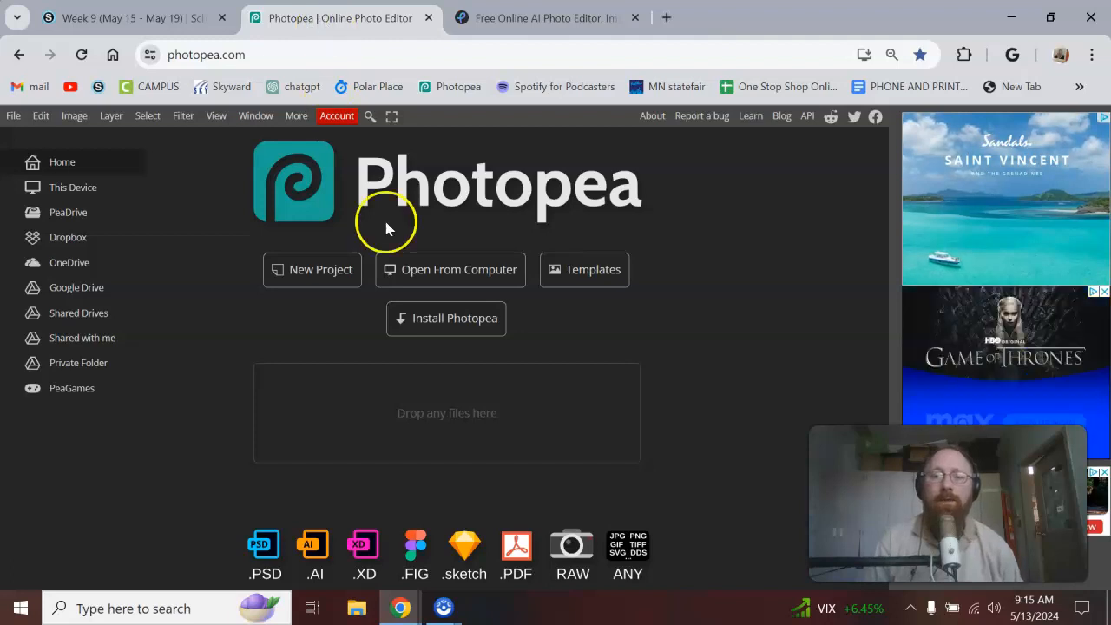
Step: Switch to the Pixlr website and launch Pixlr Editor, the advanced photo editor
{"action": "left_click", "coordinate": [548, 12]}
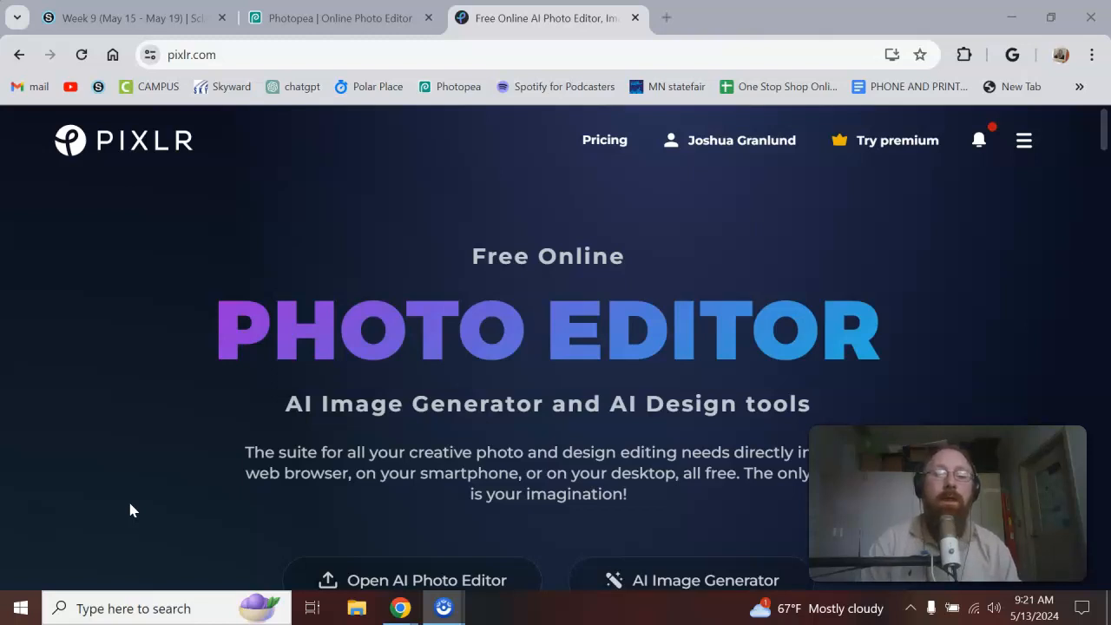
{"action": "left_click", "coordinate": [131, 504]}
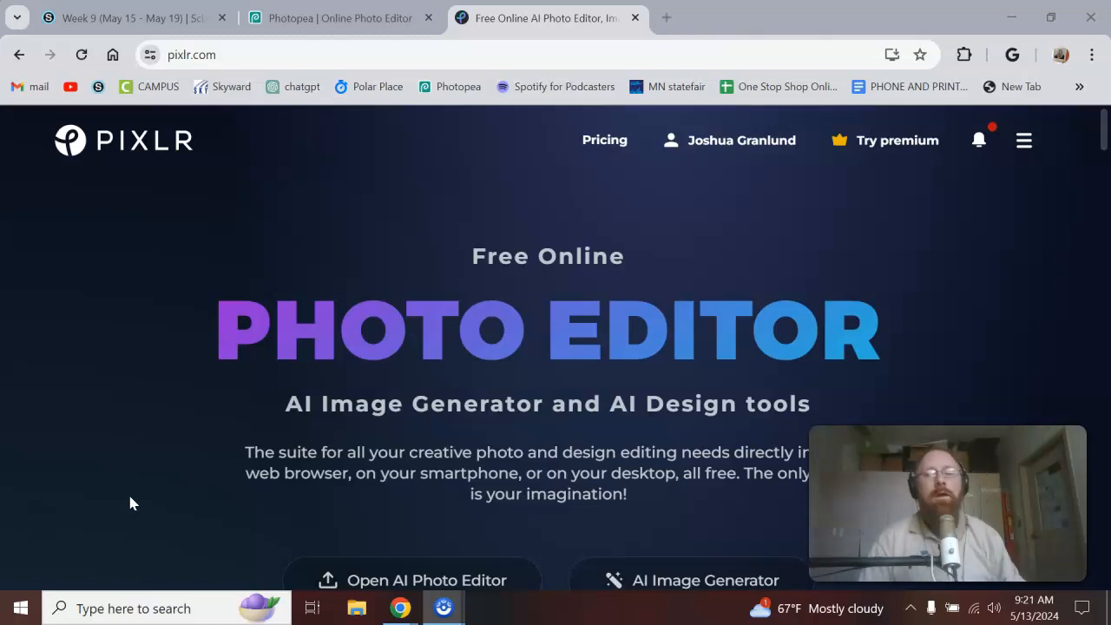
{"action": "scroll", "coordinate": [521, 335], "scroll_direction": "down", "scroll_amount": 1}
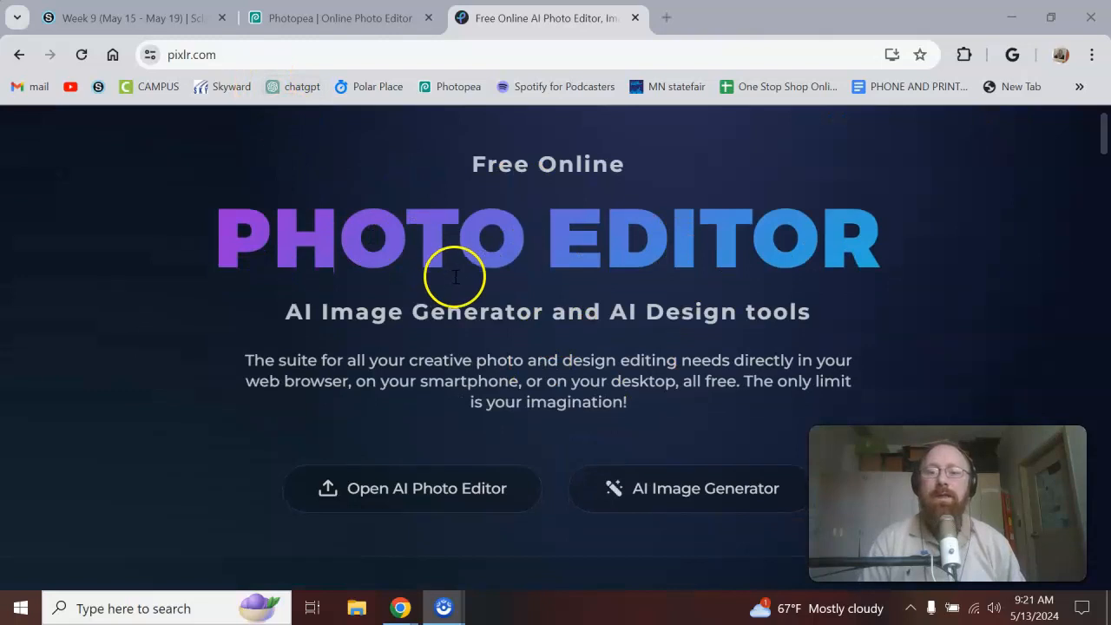
{"action": "scroll", "coordinate": [454, 278], "scroll_direction": "down", "scroll_amount": 4}
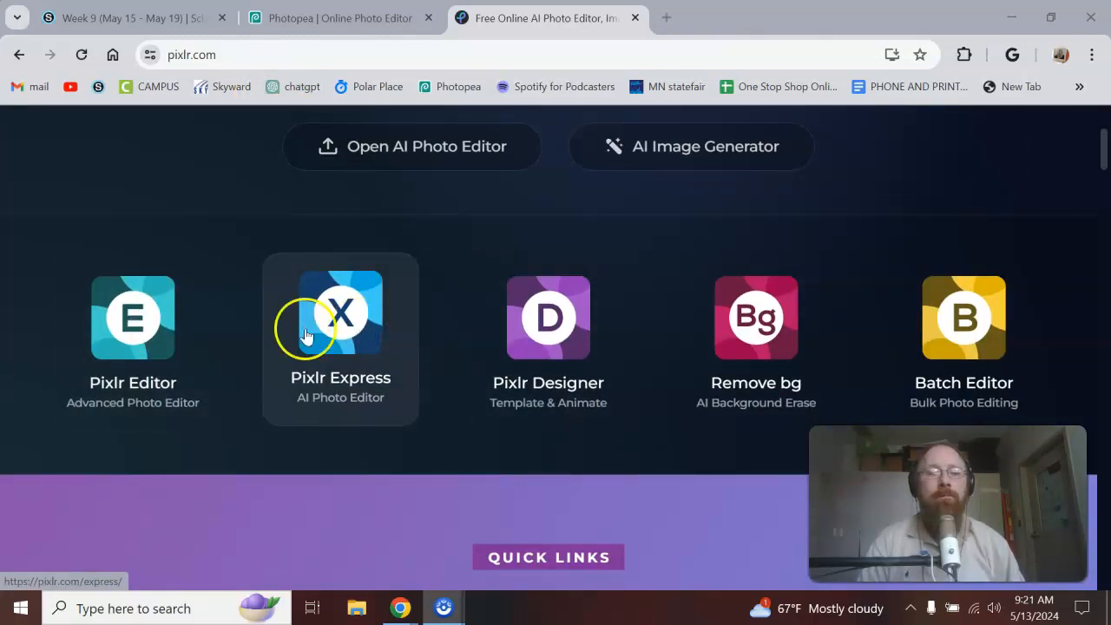
{"action": "left_click", "coordinate": [117, 340]}
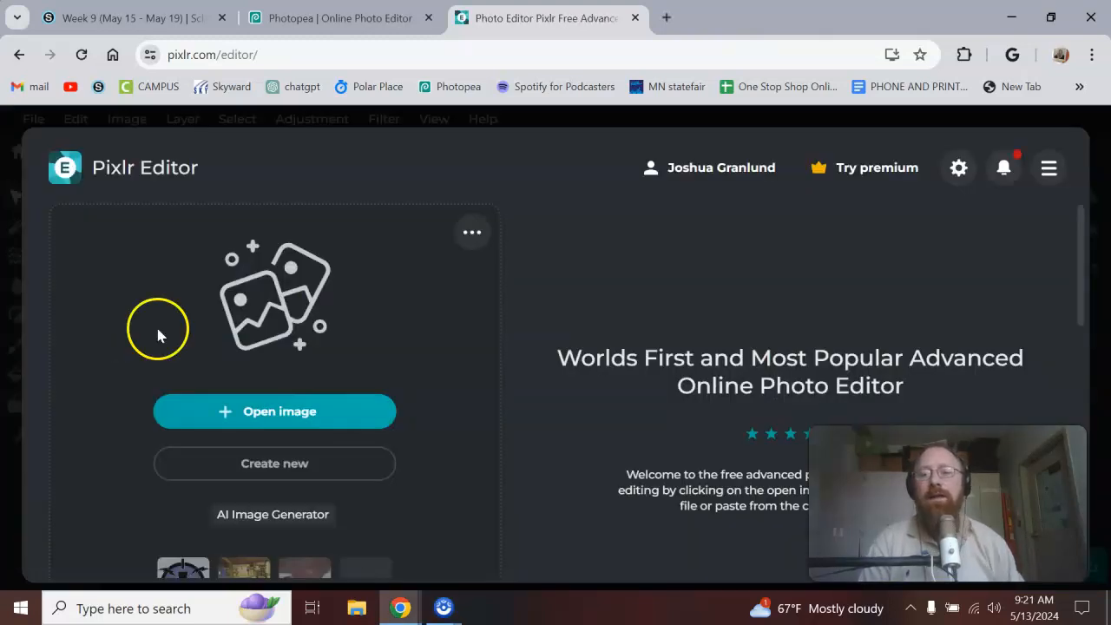
{"action": "left_click", "coordinate": [230, 413]}
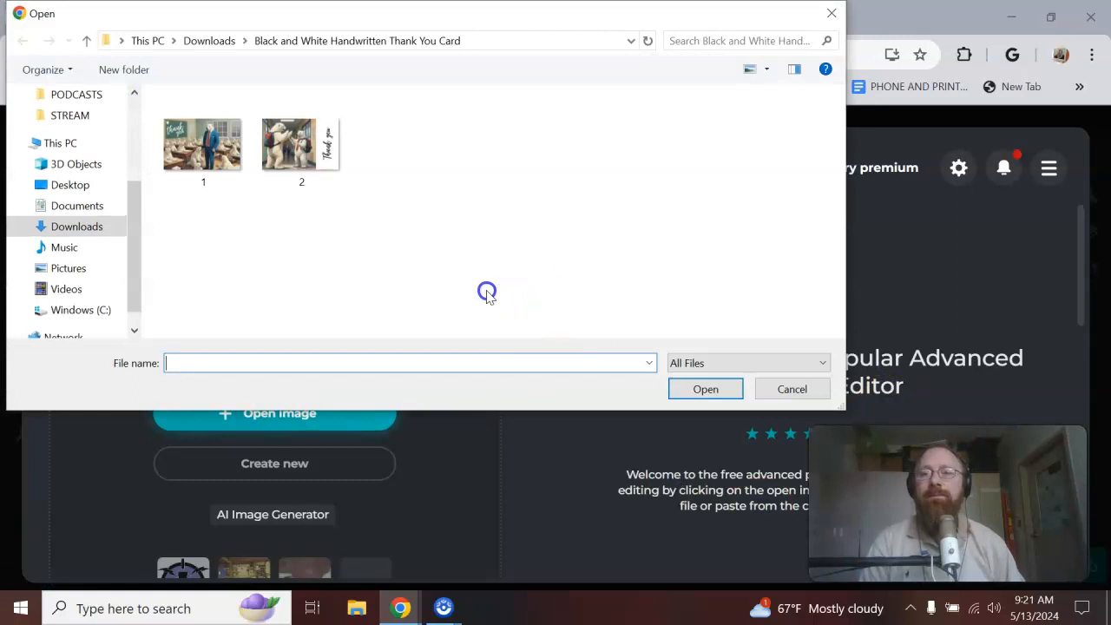
{"action": "left_click_drag", "start_coordinate": [135, 214], "coordinate": [137, 220]}
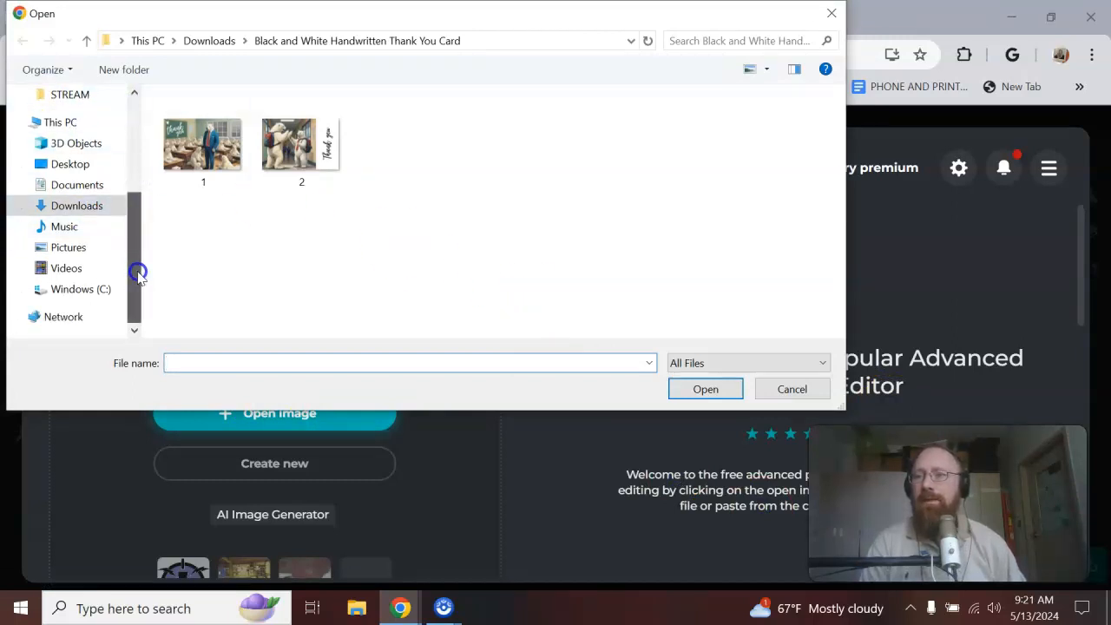
{"action": "left_click", "coordinate": [60, 122]}
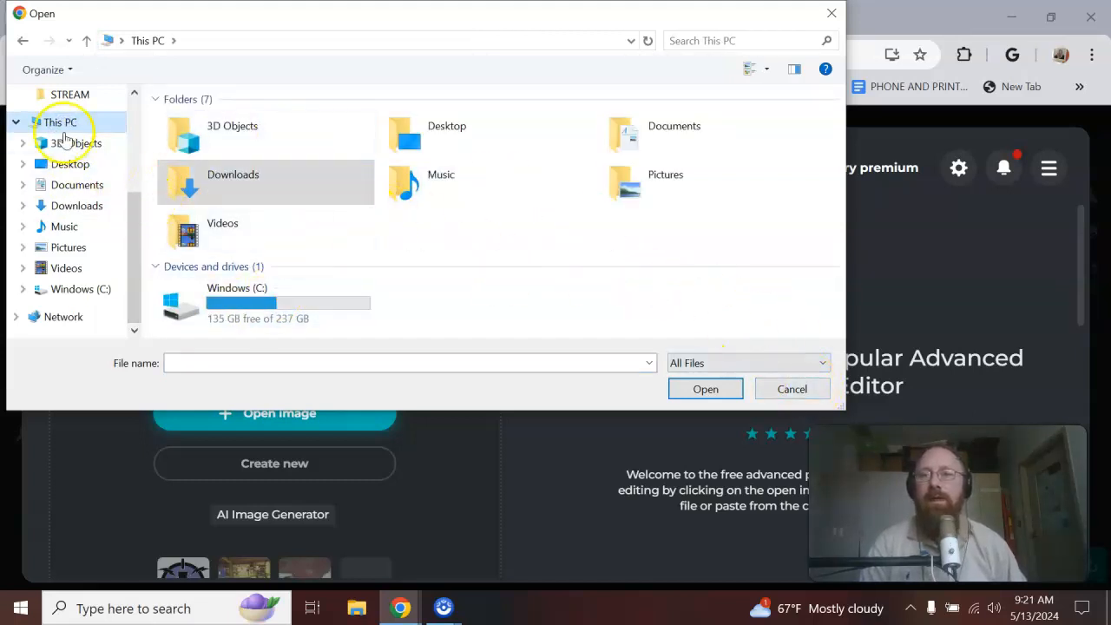
{"action": "scroll", "coordinate": [99, 210], "scroll_direction": "up", "scroll_amount": 2}
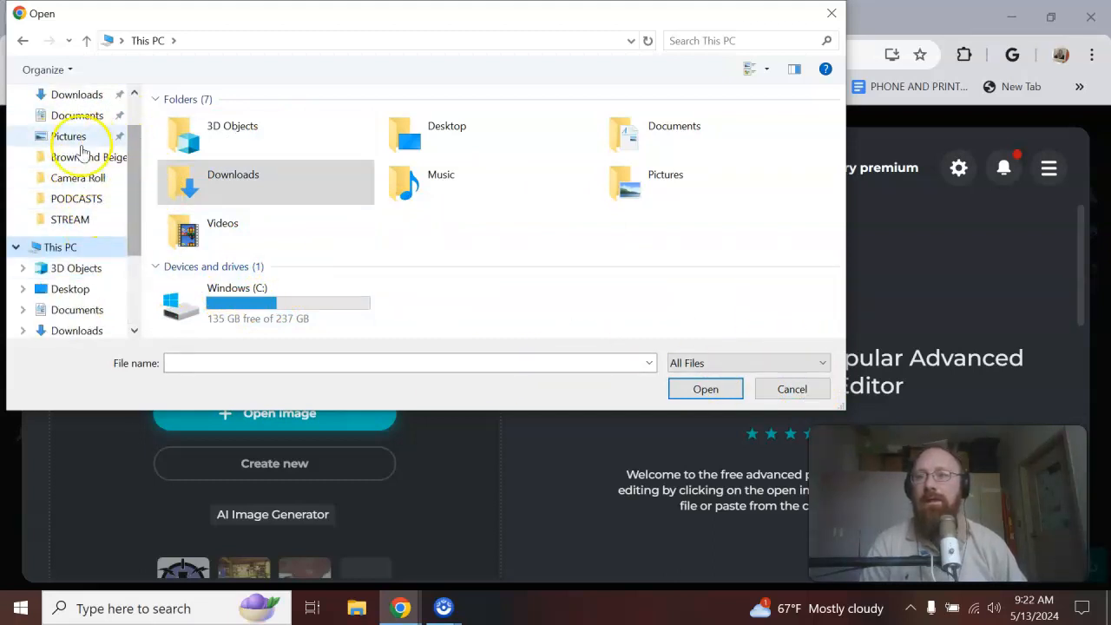
{"action": "scroll", "coordinate": [87, 130], "scroll_direction": "up", "scroll_amount": 1}
{"action": "left_click", "coordinate": [77, 111]}
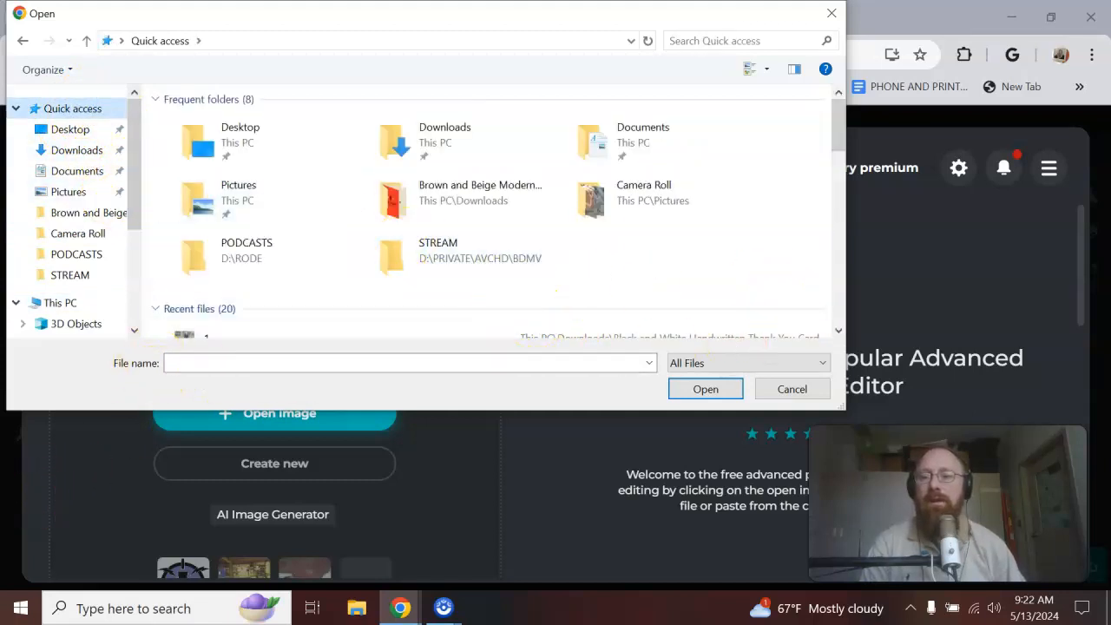
{"action": "key", "text": "Escape"}
Step: Try to open the photos IMG_4700 through IMG_4703 together from the Downloads folder
{"action": "left_click", "coordinate": [287, 415]}
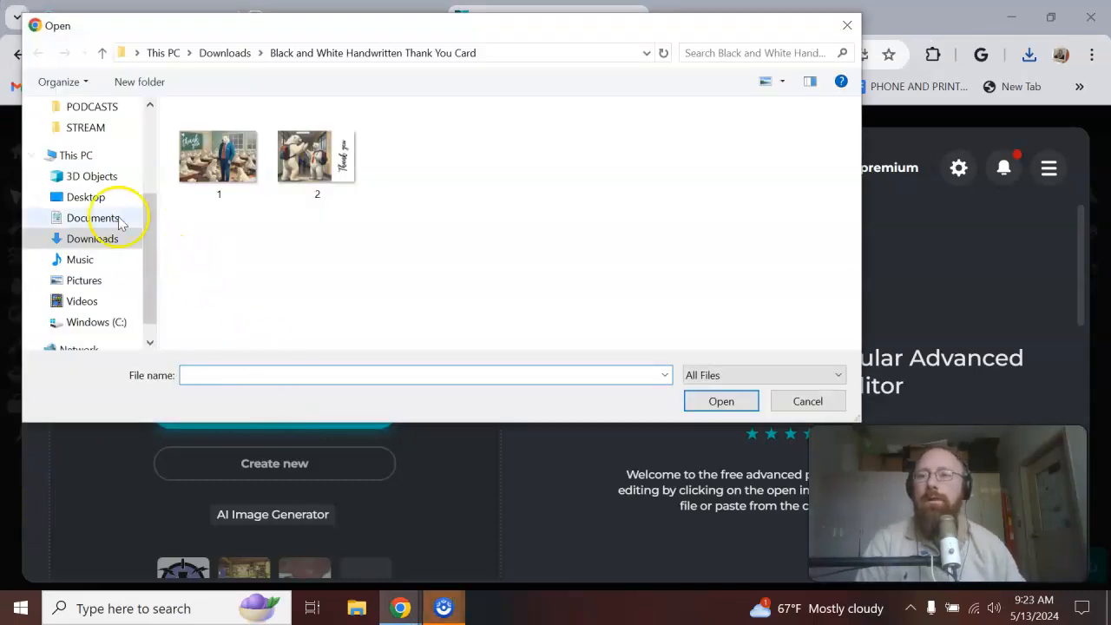
{"action": "left_click", "coordinate": [92, 239]}
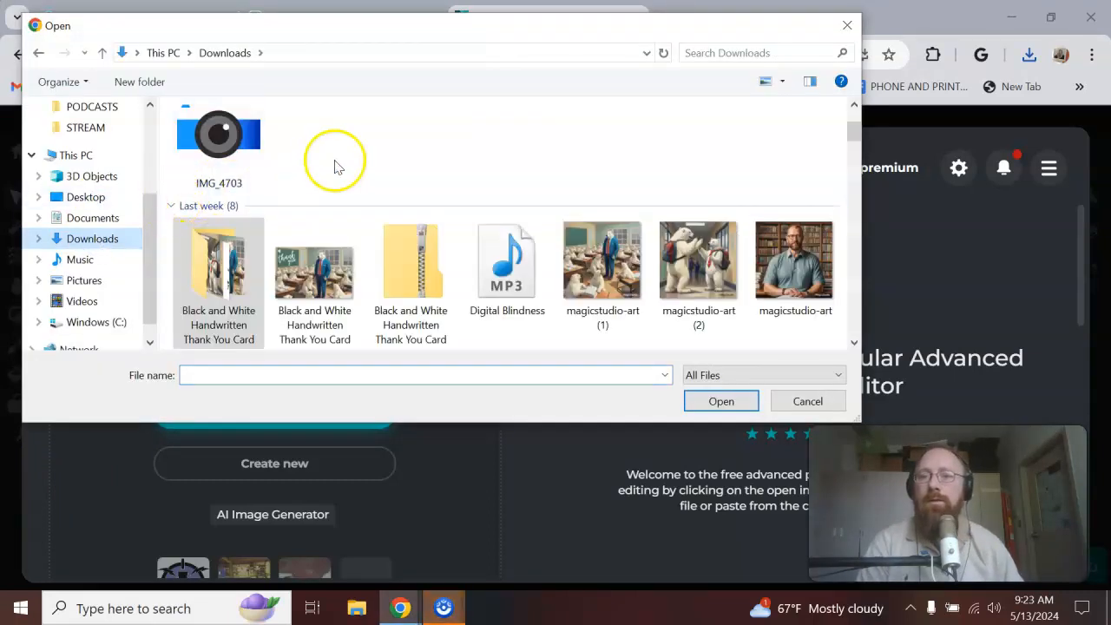
{"action": "scroll", "coordinate": [322, 173], "scroll_direction": "up", "scroll_amount": 2}
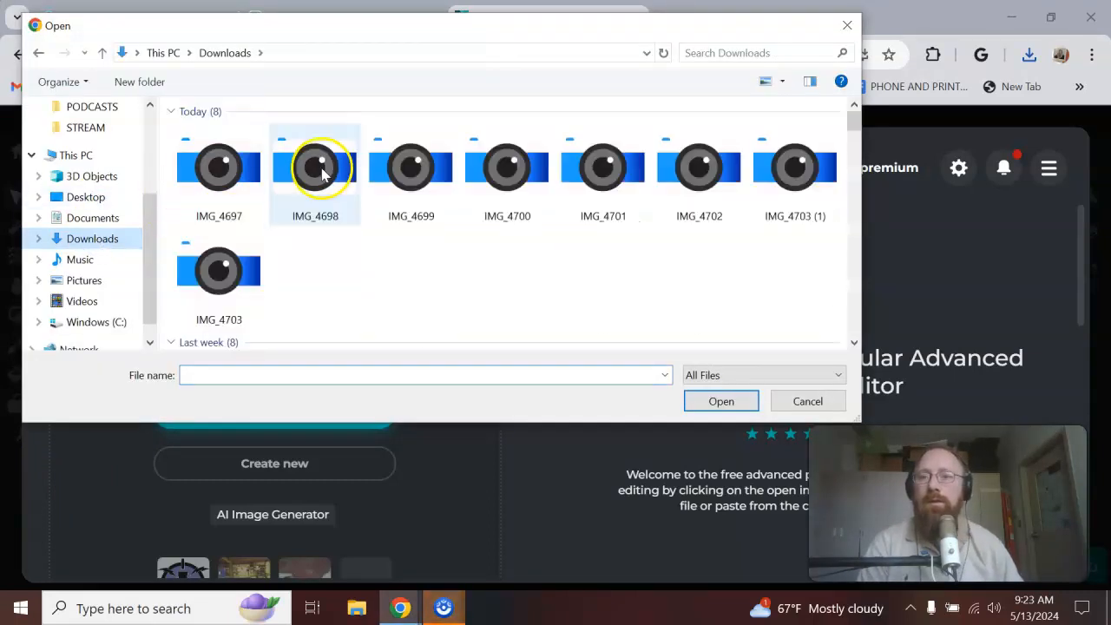
{"action": "left_click", "coordinate": [228, 180]}
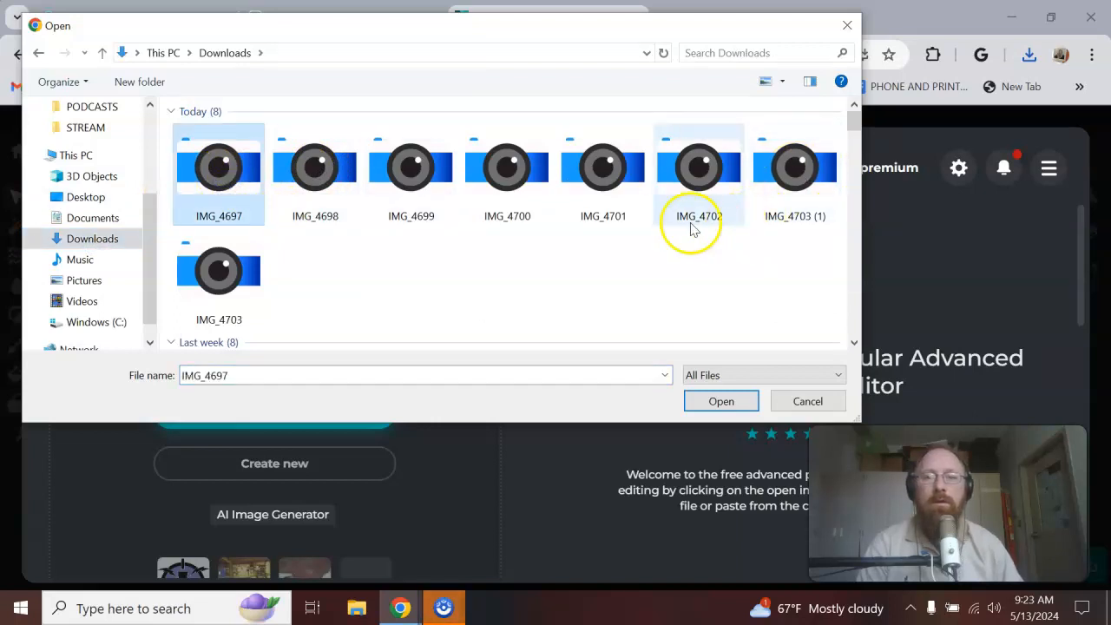
{"action": "left_click", "coordinate": [522, 187]}
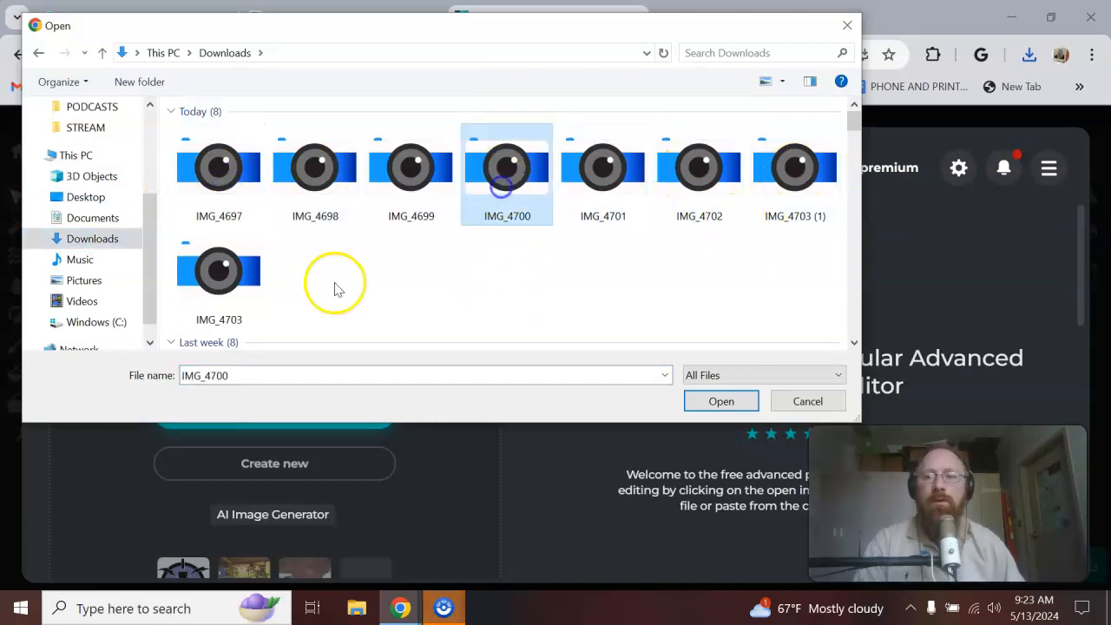
{"action": "left_click", "coordinate": [224, 290], "text": "shift"}
{"action": "left_click", "coordinate": [721, 402]}
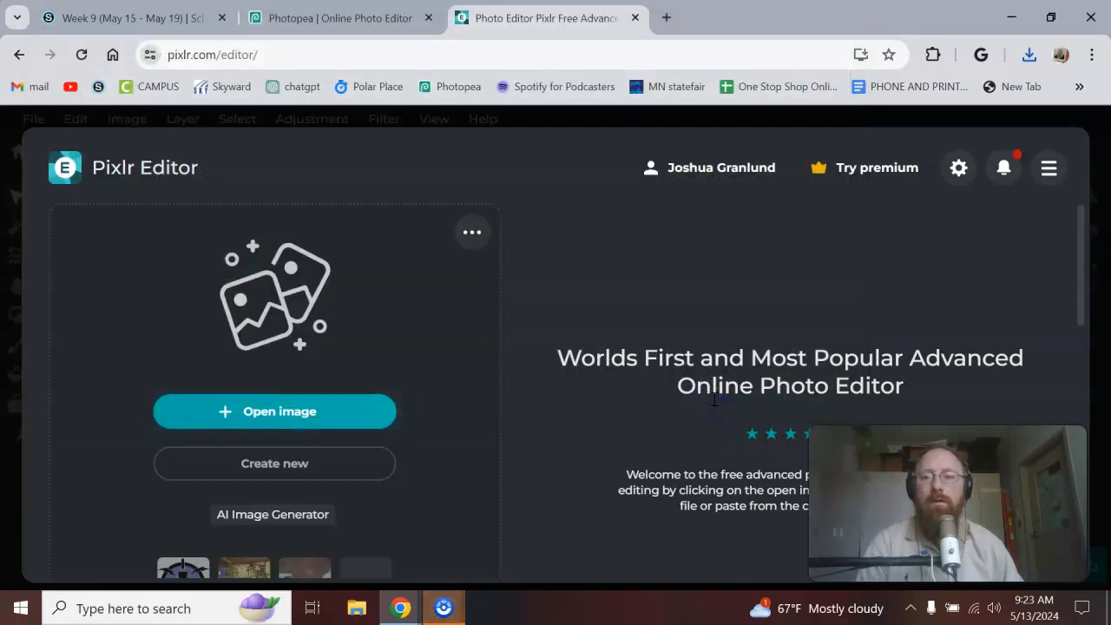
Step: Try to open only the photo IMG_4700 from the Downloads folder
{"action": "left_click", "coordinate": [310, 417]}
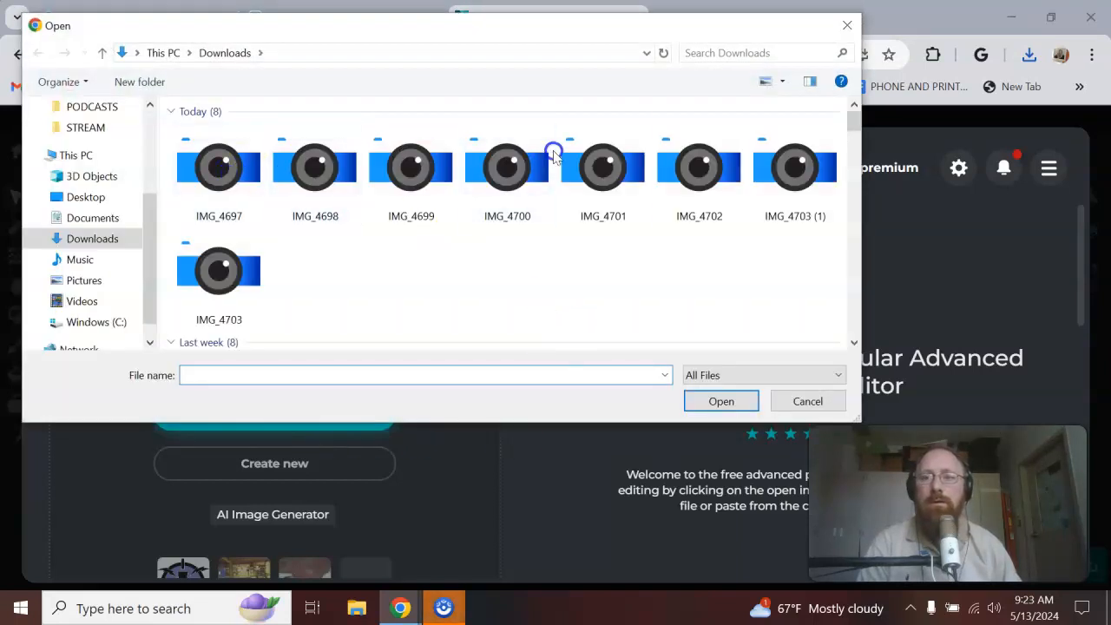
{"action": "left_click", "coordinate": [534, 200]}
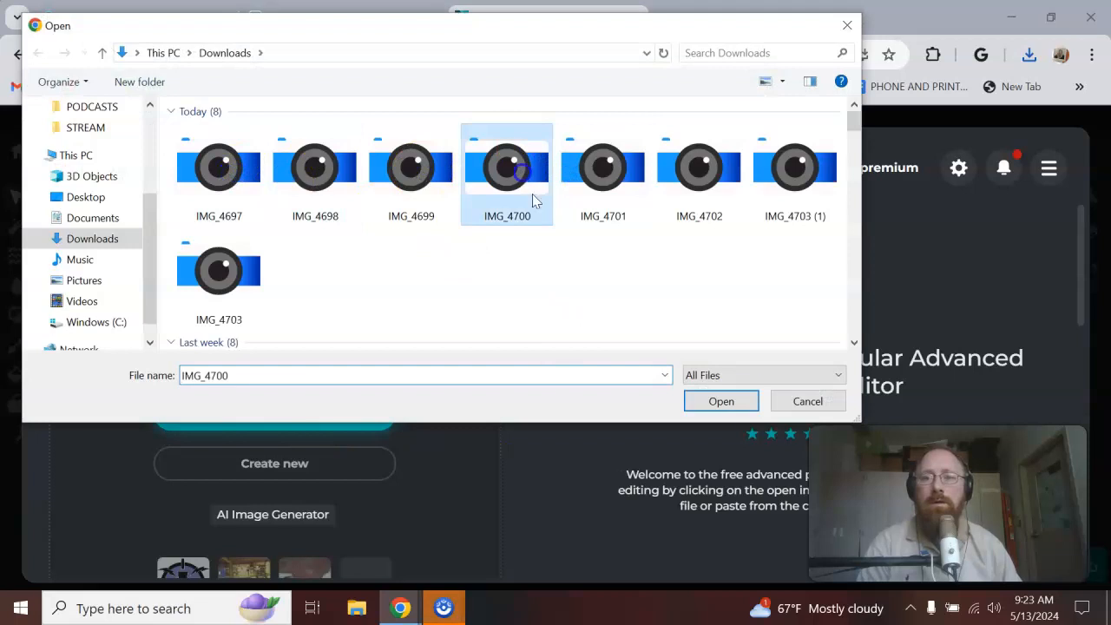
{"action": "left_click", "coordinate": [741, 405]}
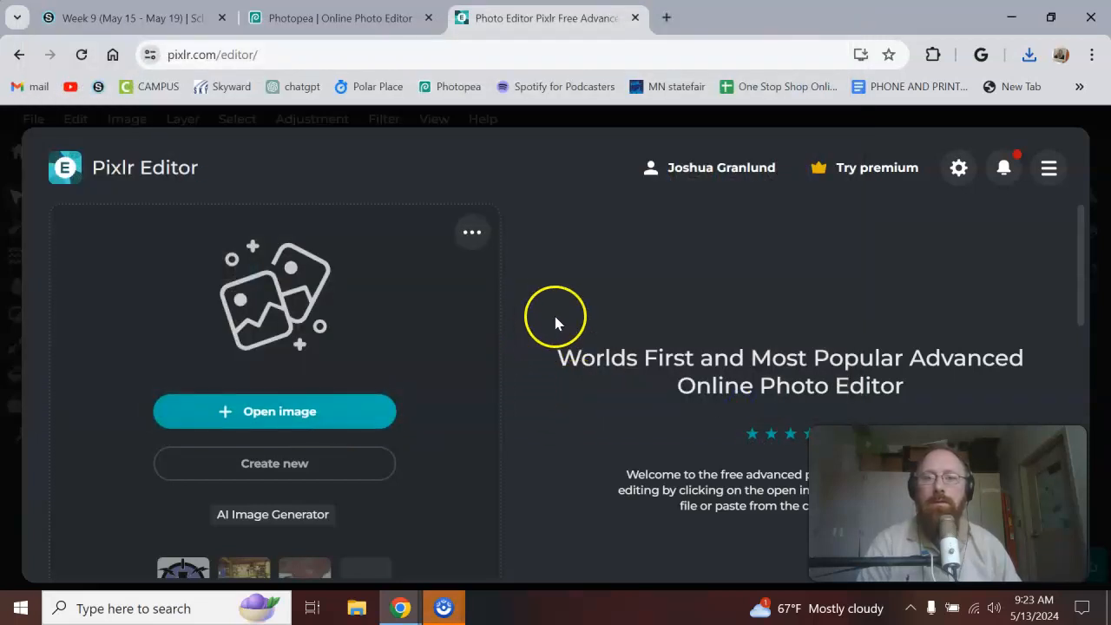
{"action": "scroll", "coordinate": [462, 344], "scroll_direction": "down", "scroll_amount": 3}
{"action": "scroll", "coordinate": [465, 352], "scroll_direction": "up", "scroll_amount": 3}
{"action": "left_click", "coordinate": [286, 467]}
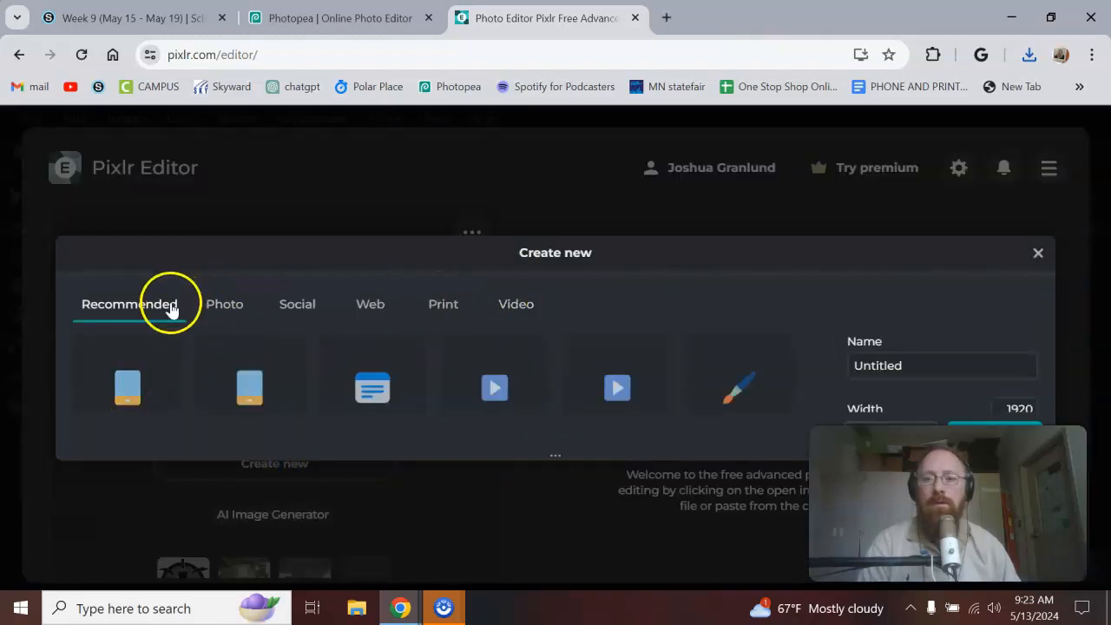
{"action": "left_click", "coordinate": [248, 308]}
{"action": "left_click", "coordinate": [132, 408]}
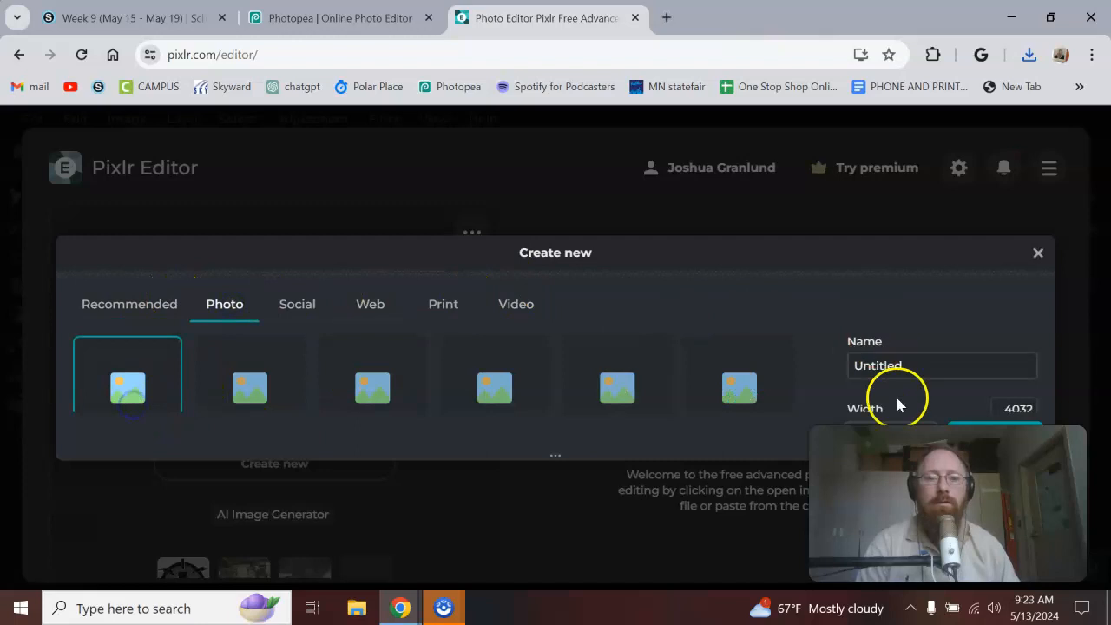
{"action": "left_click", "coordinate": [1037, 253]}
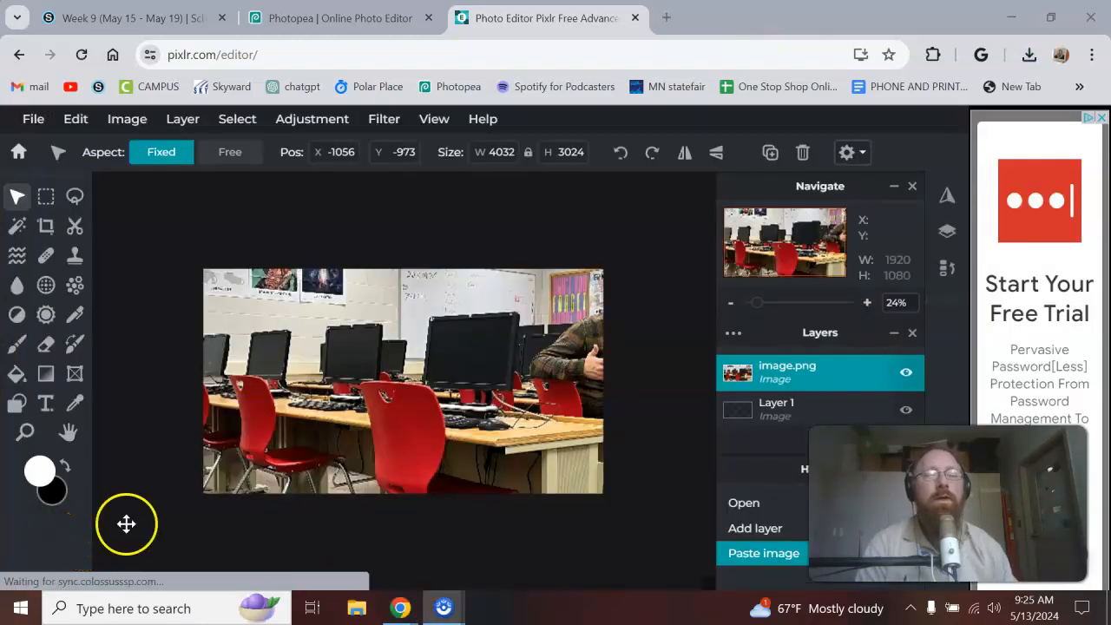
Step: Scale the pasted classroom photo proportionally to about 1430 × 1073 px and align it with the canvas's top-left corner
{"action": "left_click_drag", "start_coordinate": [513, 396], "coordinate": [573, 419]}
{"action": "left_click_drag", "start_coordinate": [400, 363], "coordinate": [503, 443]}
{"action": "left_click_drag", "start_coordinate": [234, 314], "coordinate": [268, 373]}
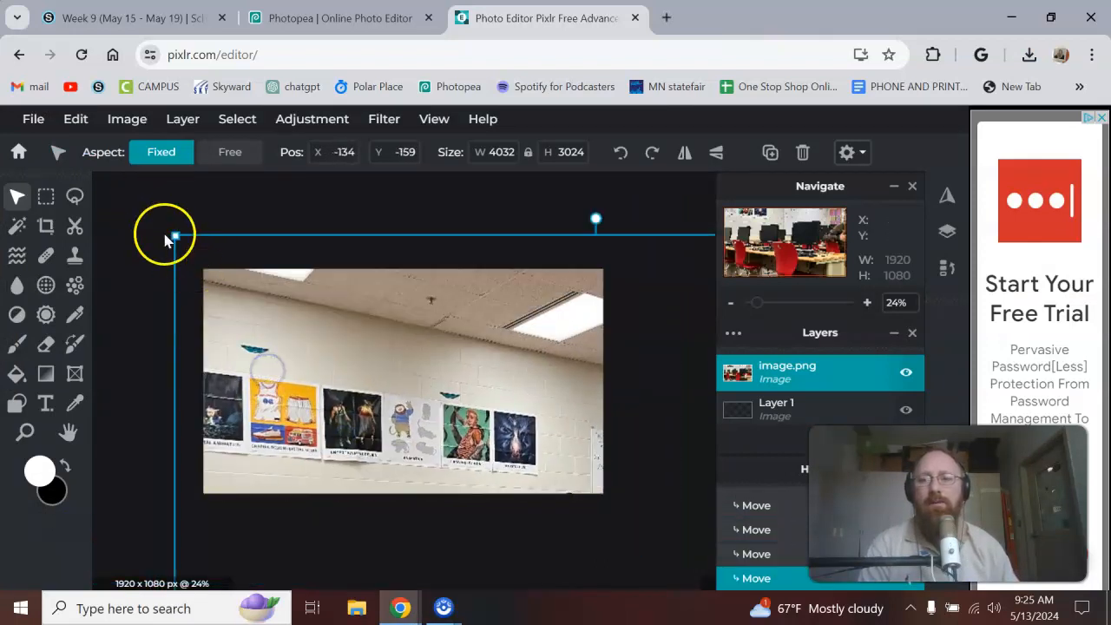
{"action": "left_click_drag", "start_coordinate": [173, 235], "coordinate": [249, 290]}
{"action": "left_click_drag", "start_coordinate": [173, 255], "coordinate": [487, 487]}
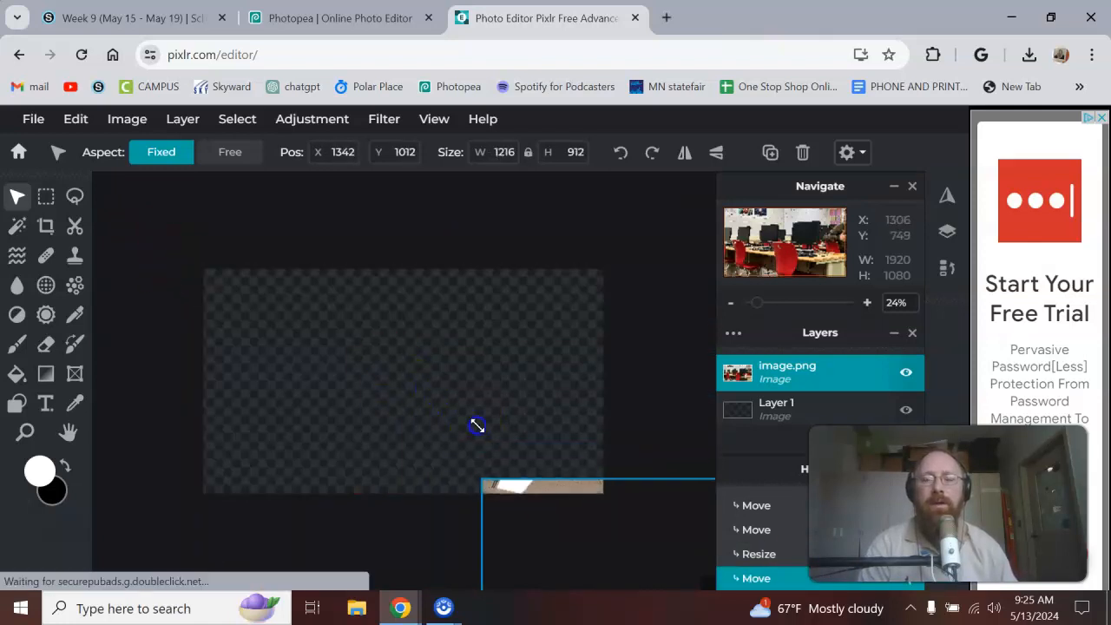
{"action": "left_click_drag", "start_coordinate": [558, 484], "coordinate": [276, 274]}
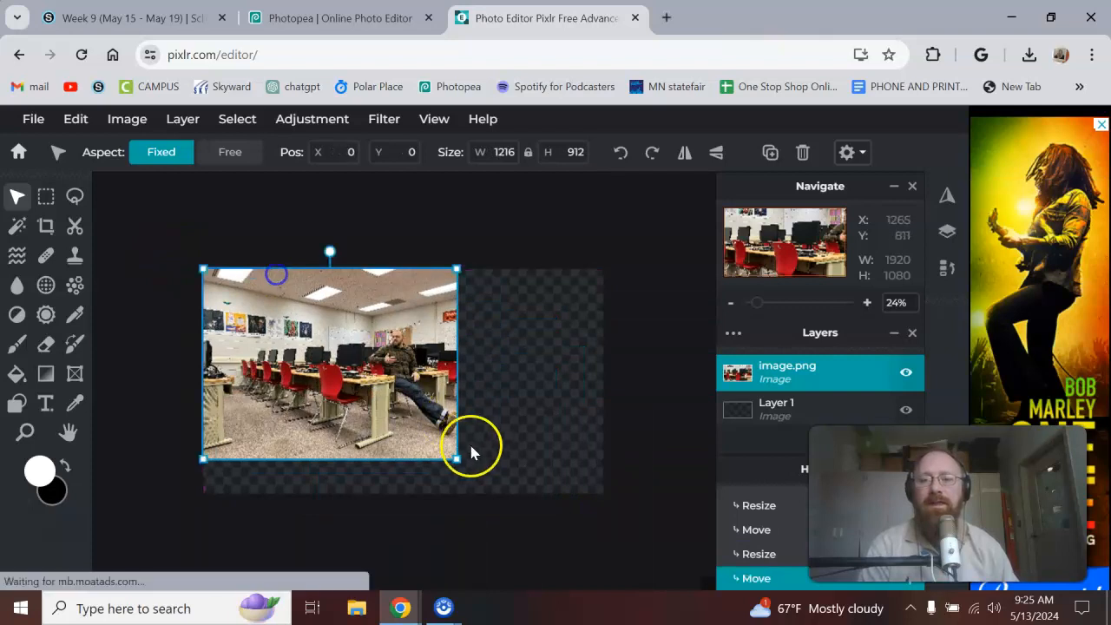
{"action": "left_click_drag", "start_coordinate": [457, 458], "coordinate": [505, 496]}
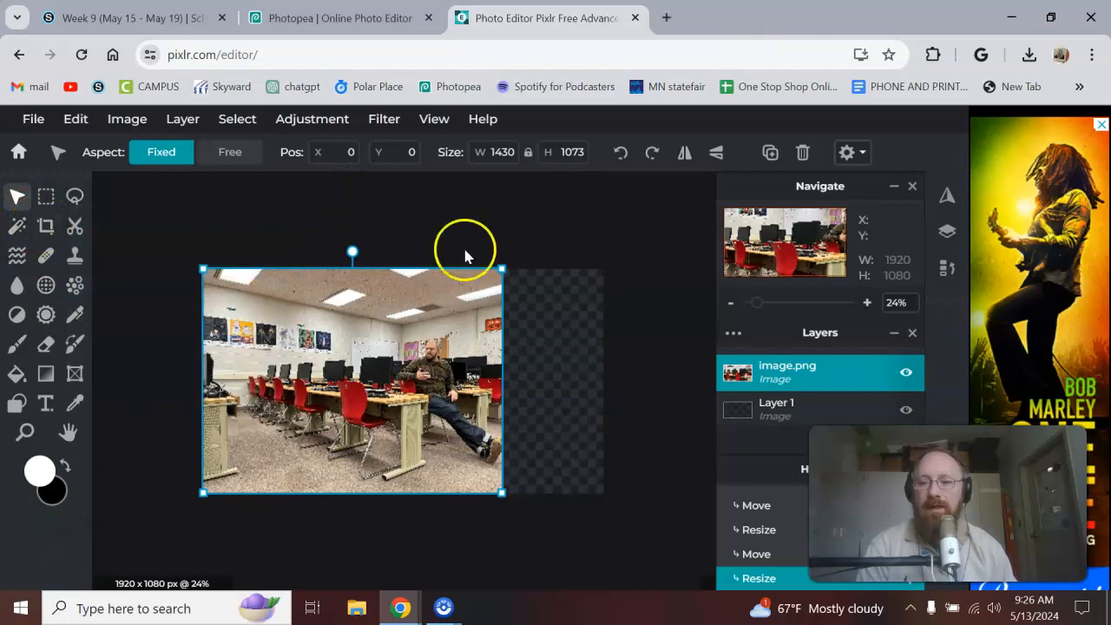
Step: Crop the canvas to about 1432 × 1080 px, cutting off the empty area beside the photo
{"action": "left_click", "coordinate": [46, 226]}
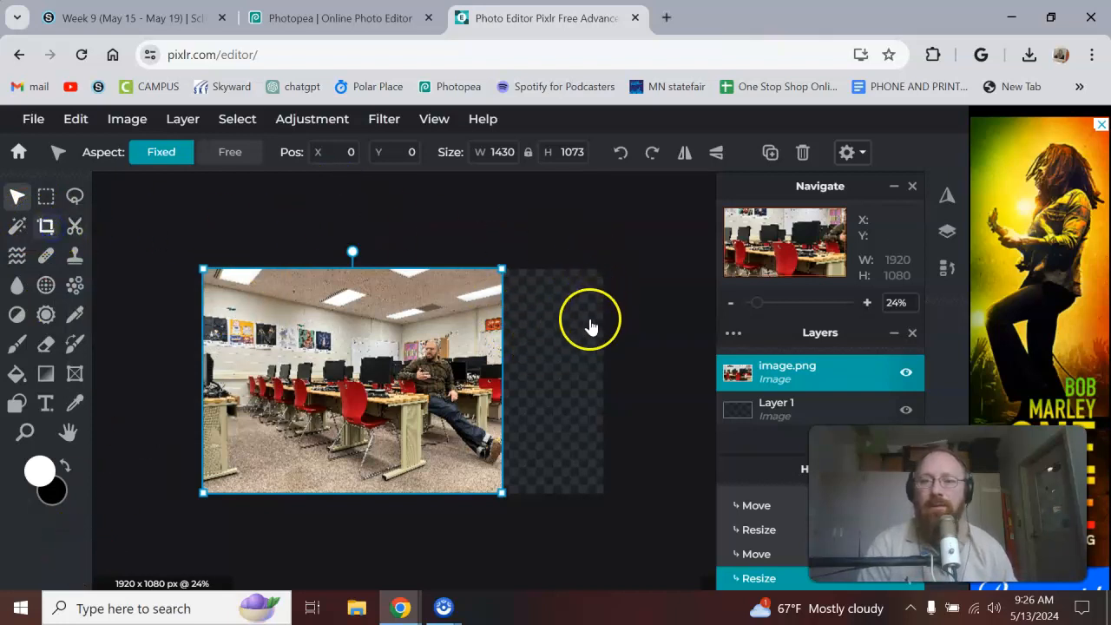
{"action": "left_click_drag", "start_coordinate": [606, 390], "coordinate": [508, 393]}
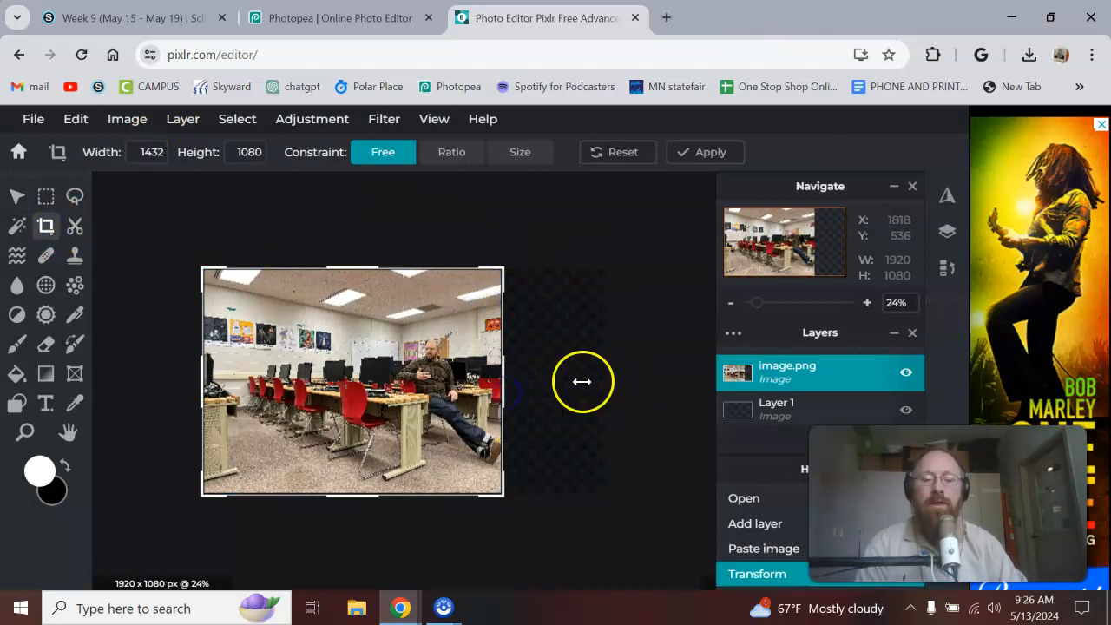
{"action": "key", "text": "Return"}
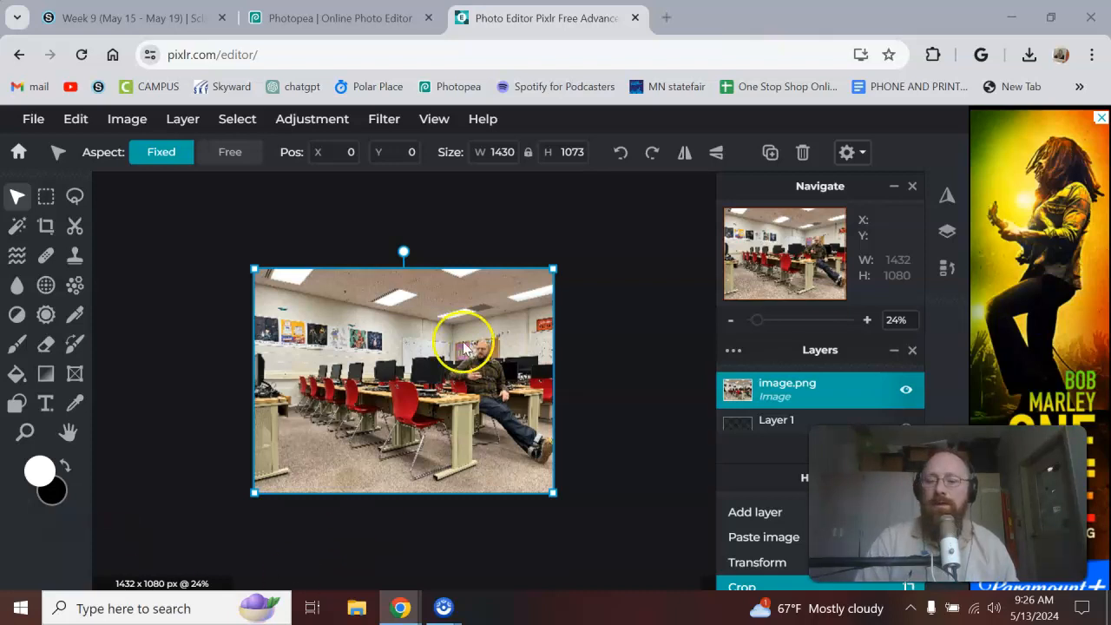
Step: Paste the second photo as a new layer, scaling it to about 1432 × 1074 px and placing it at X 0, Y 7
{"action": "key", "text": "ctrl+v"}
{"action": "key", "text": "ctrl+v"}
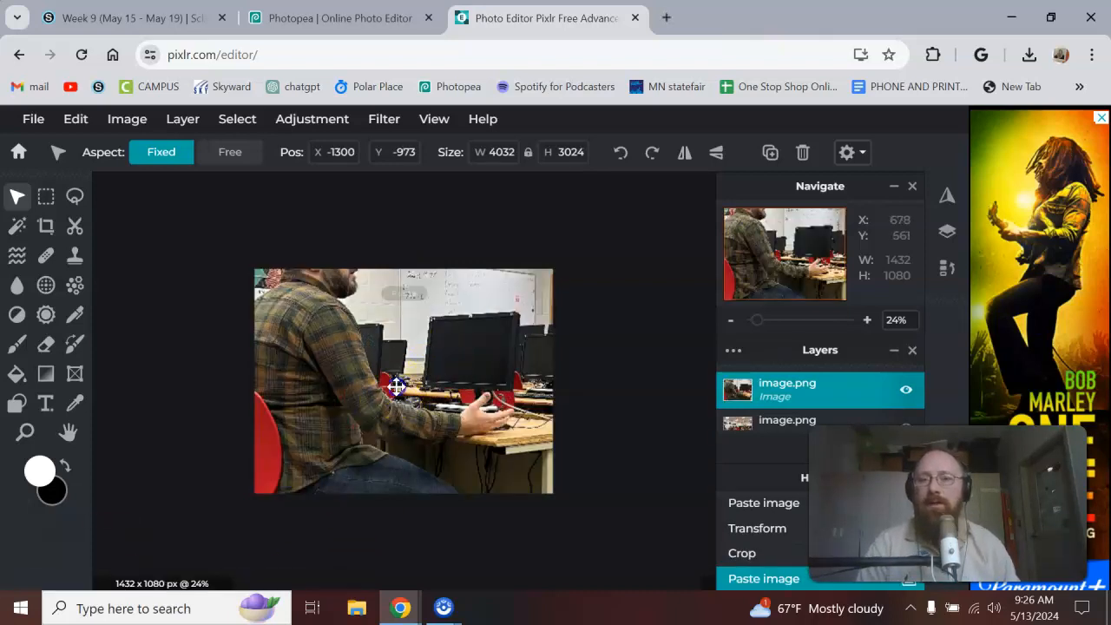
{"action": "left_click_drag", "start_coordinate": [290, 315], "coordinate": [359, 372]}
{"action": "left_click_drag", "start_coordinate": [211, 236], "coordinate": [298, 312]}
{"action": "left_click_drag", "start_coordinate": [251, 268], "coordinate": [495, 452]}
{"action": "left_click_drag", "start_coordinate": [583, 499], "coordinate": [268, 293]}
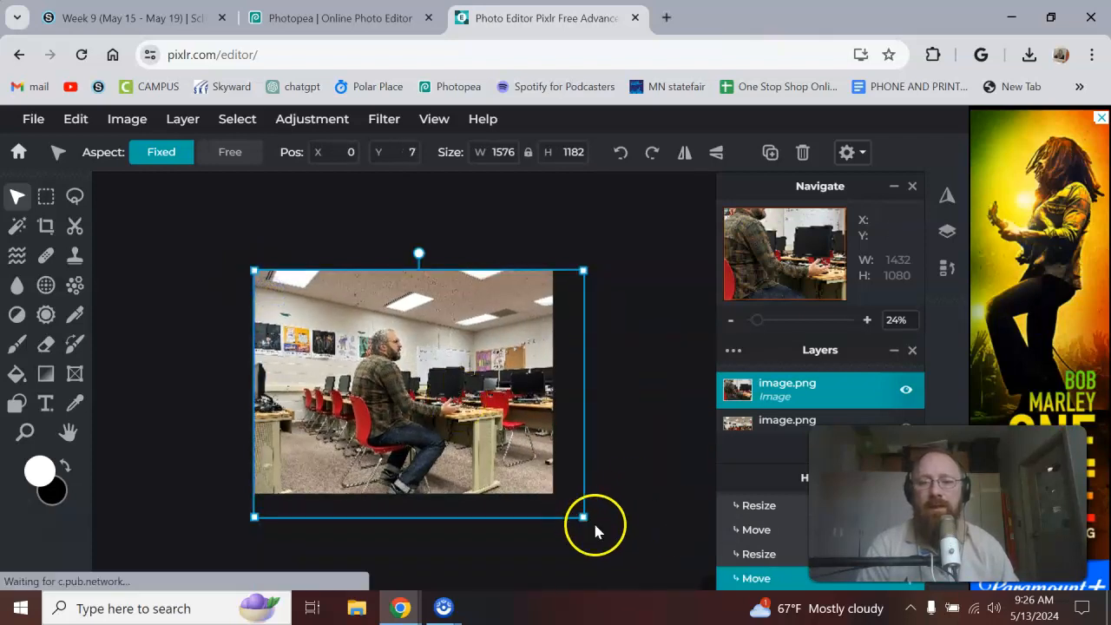
{"action": "left_click_drag", "start_coordinate": [585, 519], "coordinate": [552, 493]}
{"action": "left_click", "coordinate": [625, 506]}
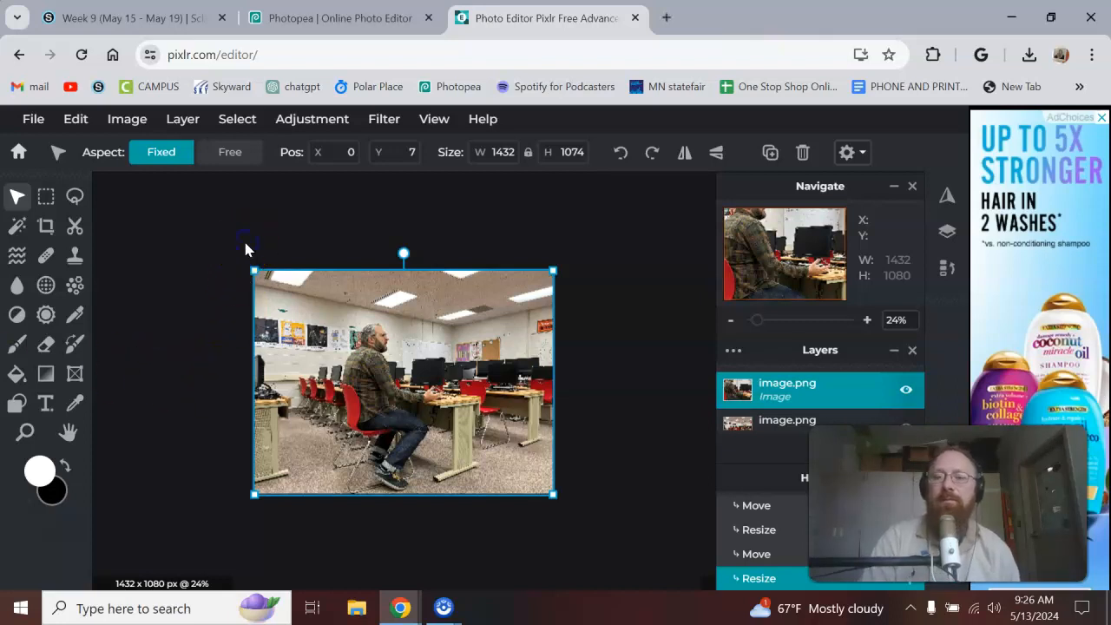
Step: Paste the third classroom photo as a new layer, scale it to about 2645 × 1984 px and place it at X 0, Y 0
{"action": "key", "text": "ctrl+v"}
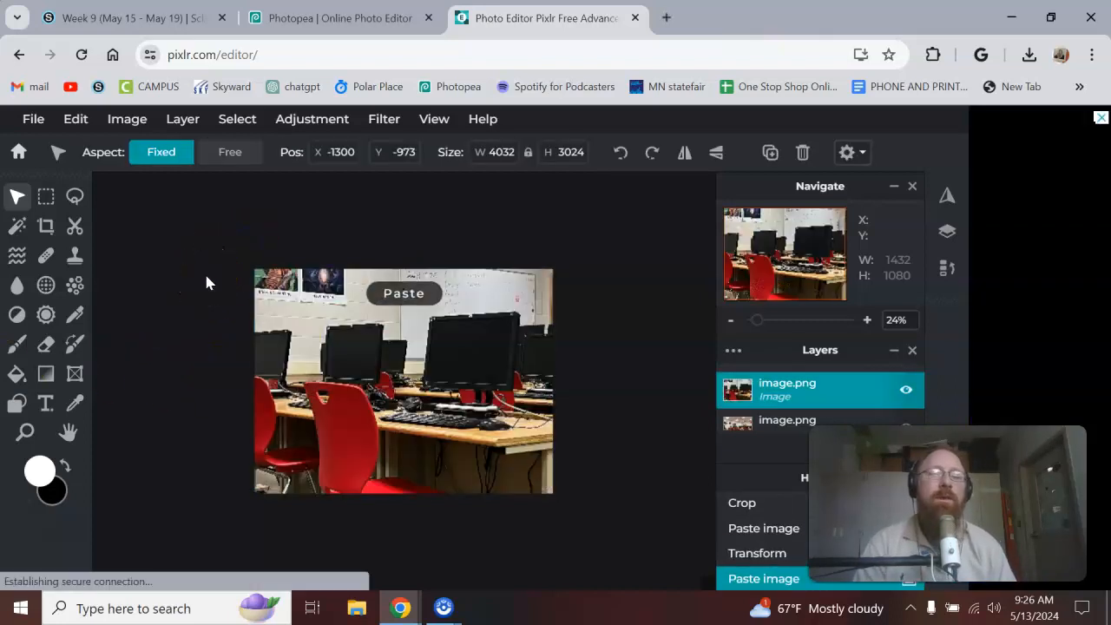
{"action": "left_click_drag", "start_coordinate": [334, 291], "coordinate": [371, 375]}
{"action": "left_click_drag", "start_coordinate": [245, 262], "coordinate": [535, 478]}
{"action": "left_click_drag", "start_coordinate": [612, 519], "coordinate": [342, 313]}
{"action": "left_click", "coordinate": [73, 132]}
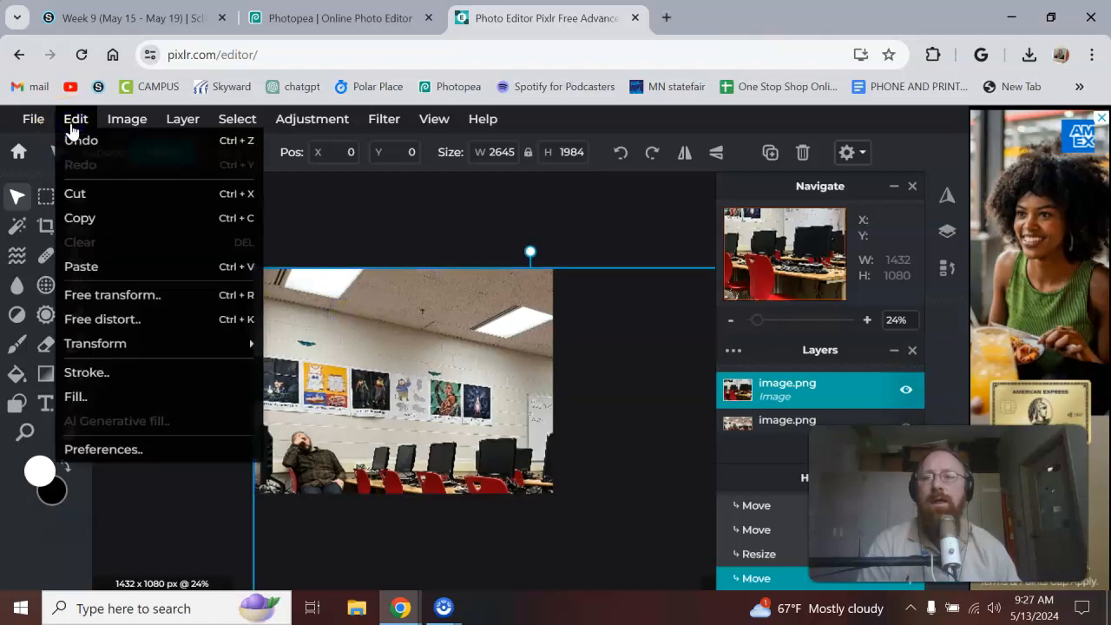
{"action": "left_click", "coordinate": [112, 218]}
{"action": "left_click", "coordinate": [397, 217]}
{"action": "left_click", "coordinate": [250, 263]}
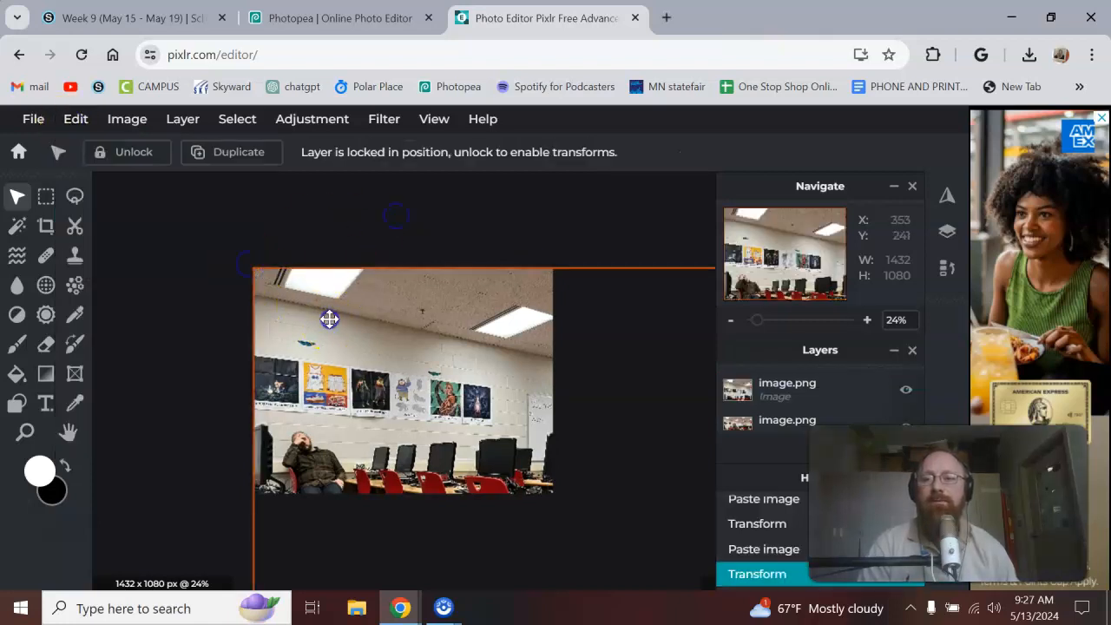
Step: Scale the third photo proportionally to about 1432 × 1074 px at X 0, Y 0 so it fits the canvas
{"action": "left_click", "coordinate": [257, 267]}
{"action": "mouse_move", "coordinate": [298, 310]}
{"action": "left_mouse_down"}
{"action": "mouse_move", "coordinate": [612, 525]}
{"action": "mouse_move", "coordinate": [373, 365]}
{"action": "mouse_move", "coordinate": [304, 299]}
{"action": "mouse_move", "coordinate": [315, 304]}
{"action": "left_mouse_up"}
{"action": "left_click_drag", "start_coordinate": [494, 451], "coordinate": [549, 490]}
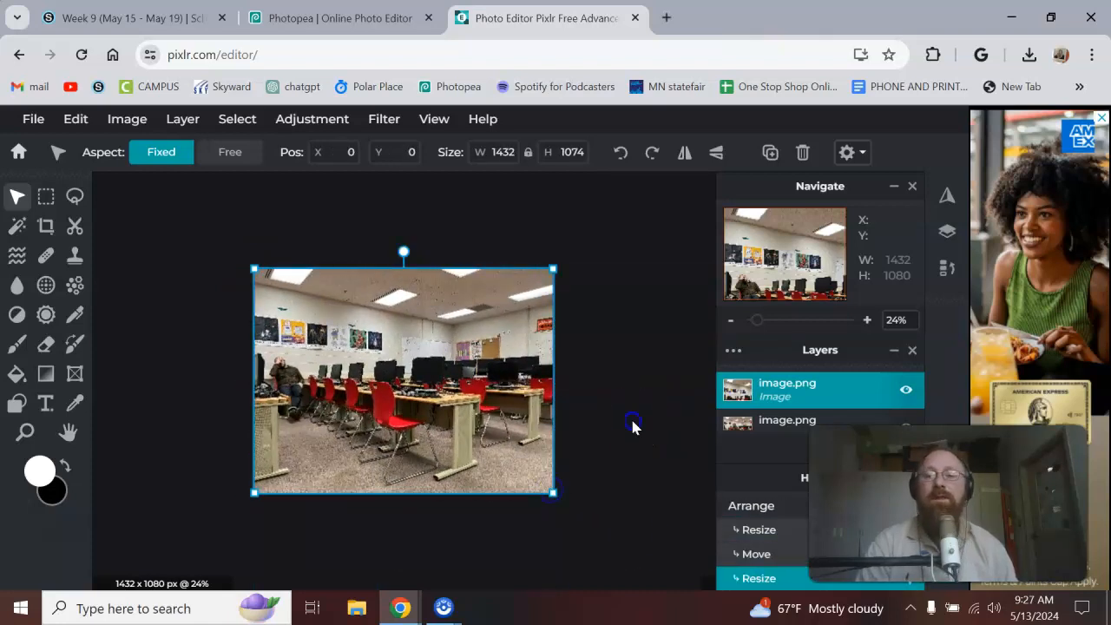
{"action": "left_click", "coordinate": [564, 428]}
Step: Select the topmost photo layer and collapse the edit history so the whole layer stack can be seen
{"action": "scroll", "coordinate": [564, 427], "scroll_direction": "up", "scroll_amount": 1}
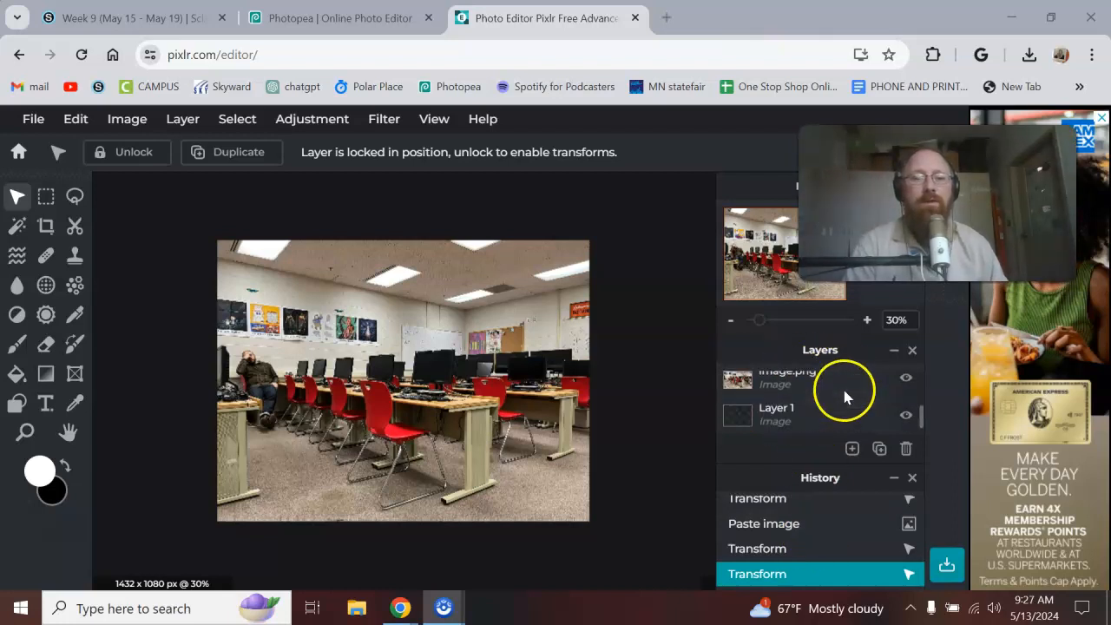
{"action": "left_click", "coordinate": [807, 392]}
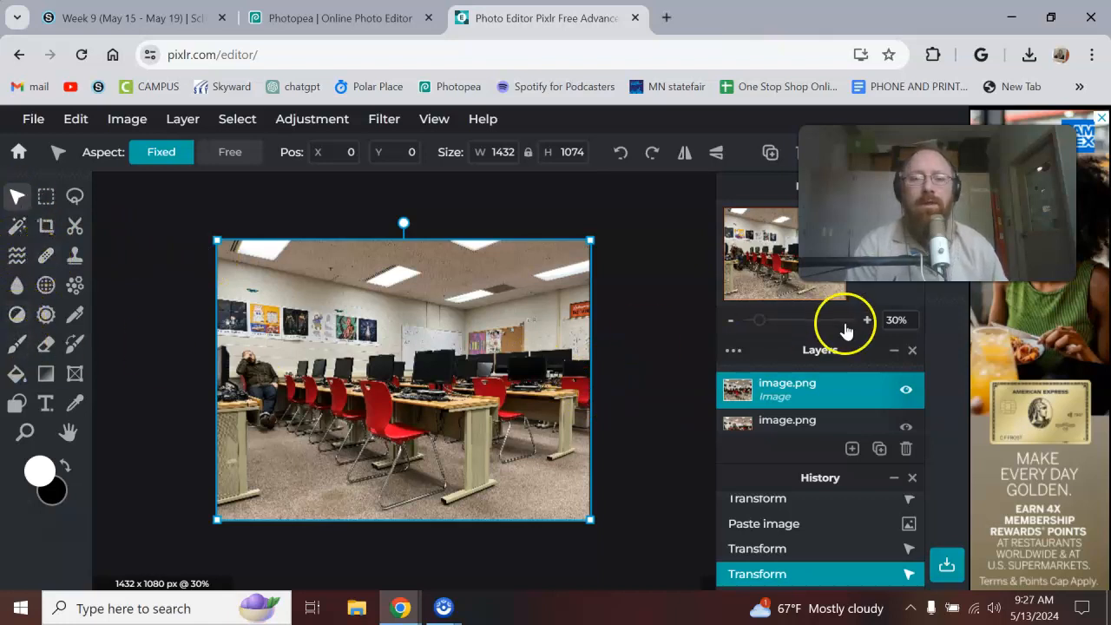
{"action": "left_click", "coordinate": [901, 479]}
{"action": "left_click", "coordinate": [854, 577]}
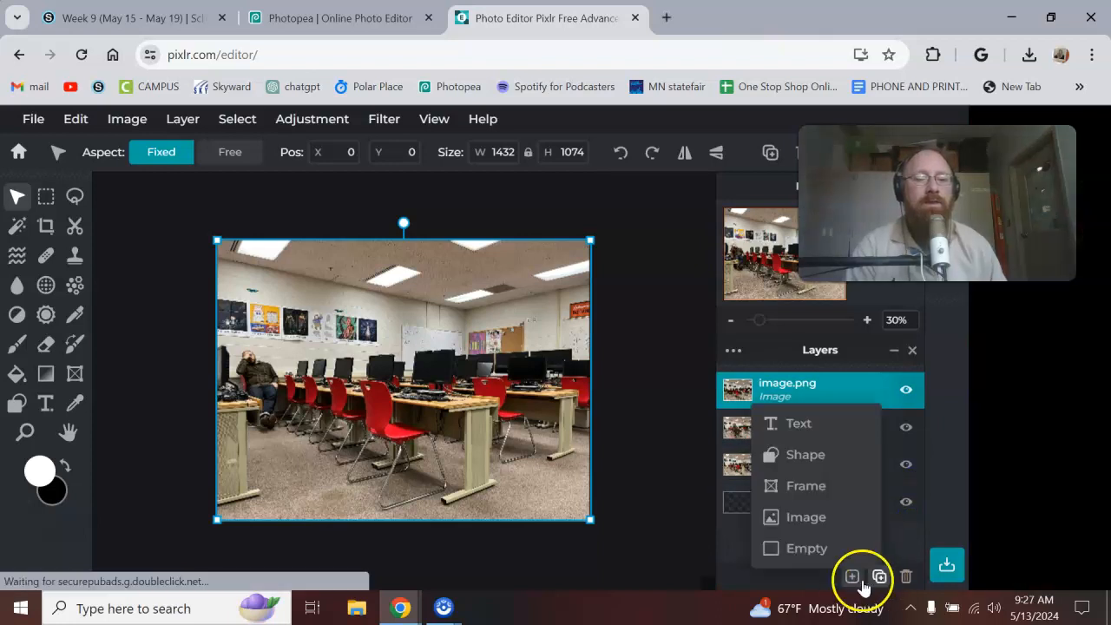
{"action": "left_click", "coordinate": [719, 550]}
{"action": "left_click", "coordinate": [854, 575]}
{"action": "left_click", "coordinate": [841, 397]}
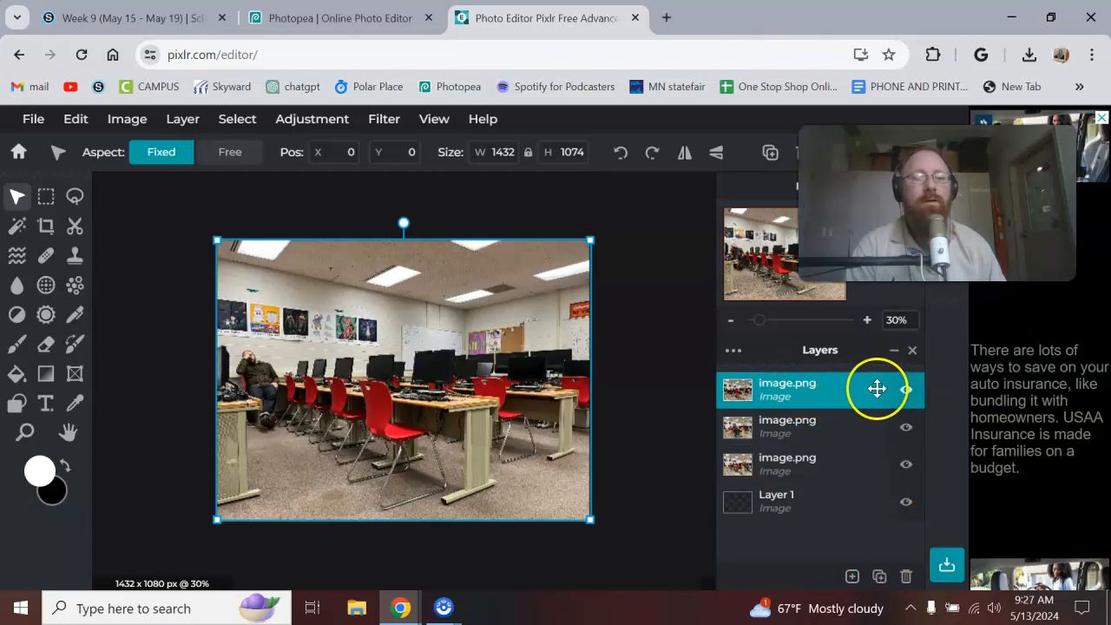
{"action": "double_click", "coordinate": [848, 392]}
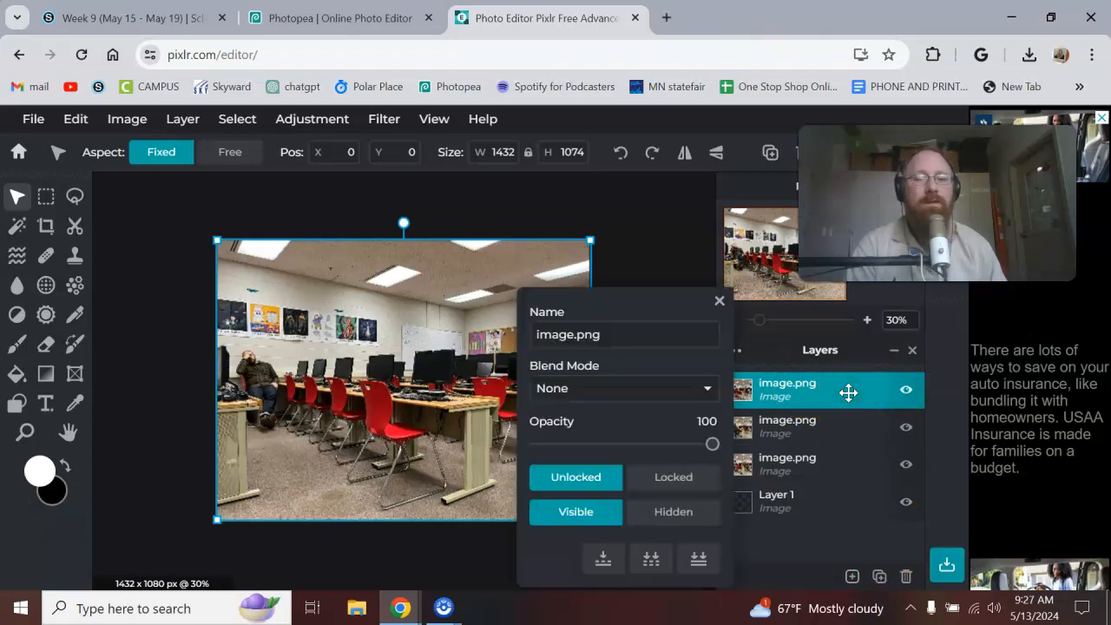
{"action": "left_click", "coordinate": [719, 302]}
{"action": "left_click", "coordinate": [77, 122]}
{"action": "left_click", "coordinate": [78, 124]}
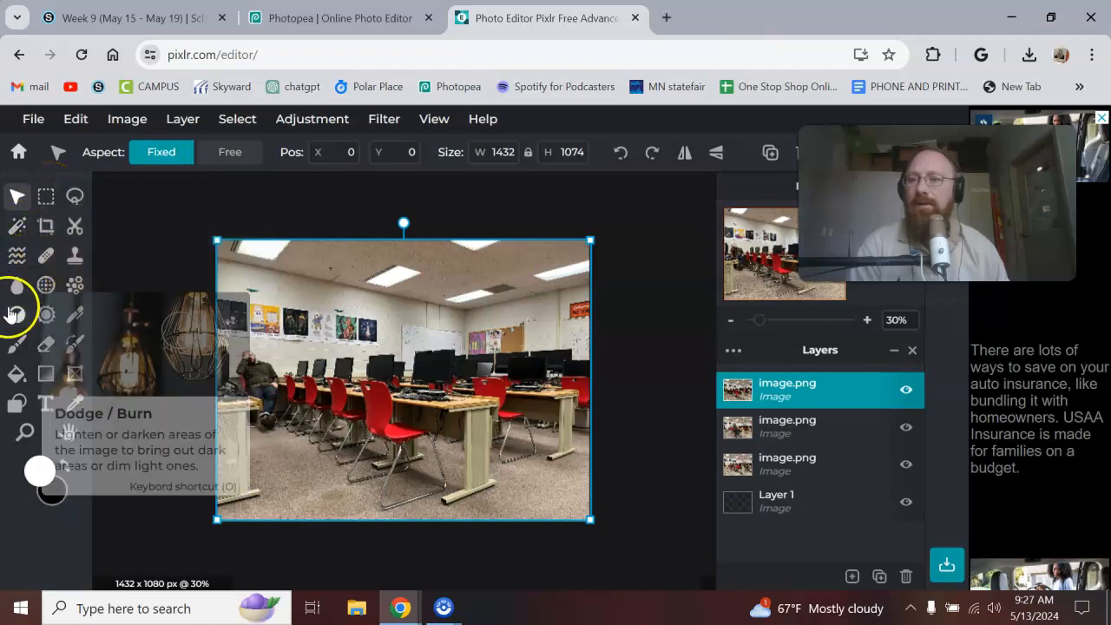
Step: Erase the middle of the top photo layer with a 90 px eraser to reveal the man seated at the front desk
{"action": "left_click", "coordinate": [46, 344]}
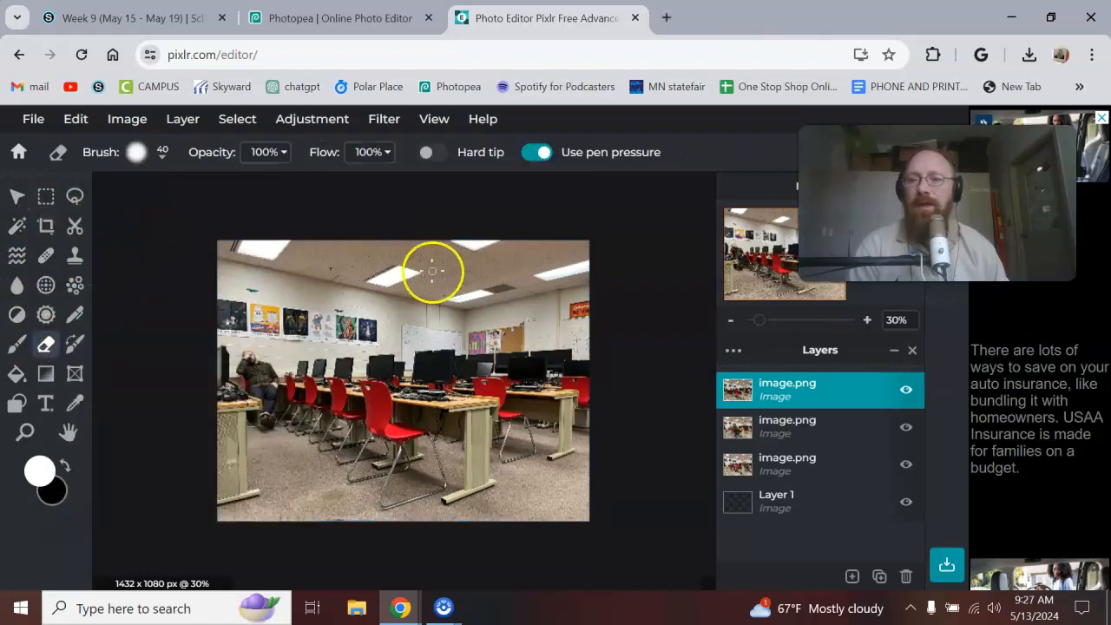
{"action": "left_click", "coordinate": [163, 152]}
{"action": "left_click_drag", "start_coordinate": [176, 217], "coordinate": [200, 217]}
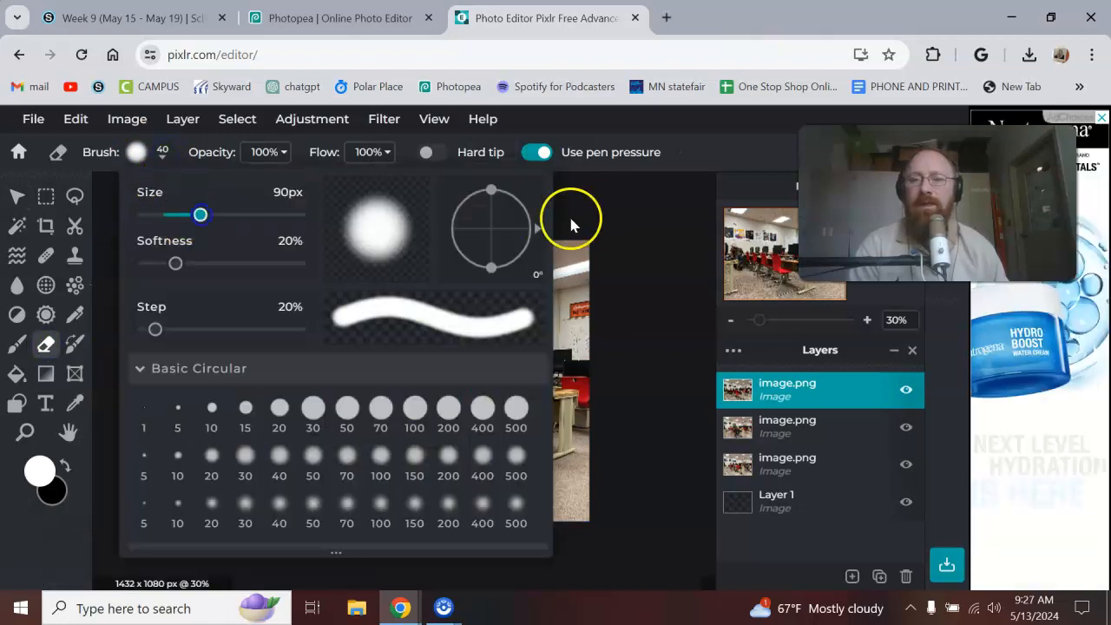
{"action": "left_click", "coordinate": [568, 218]}
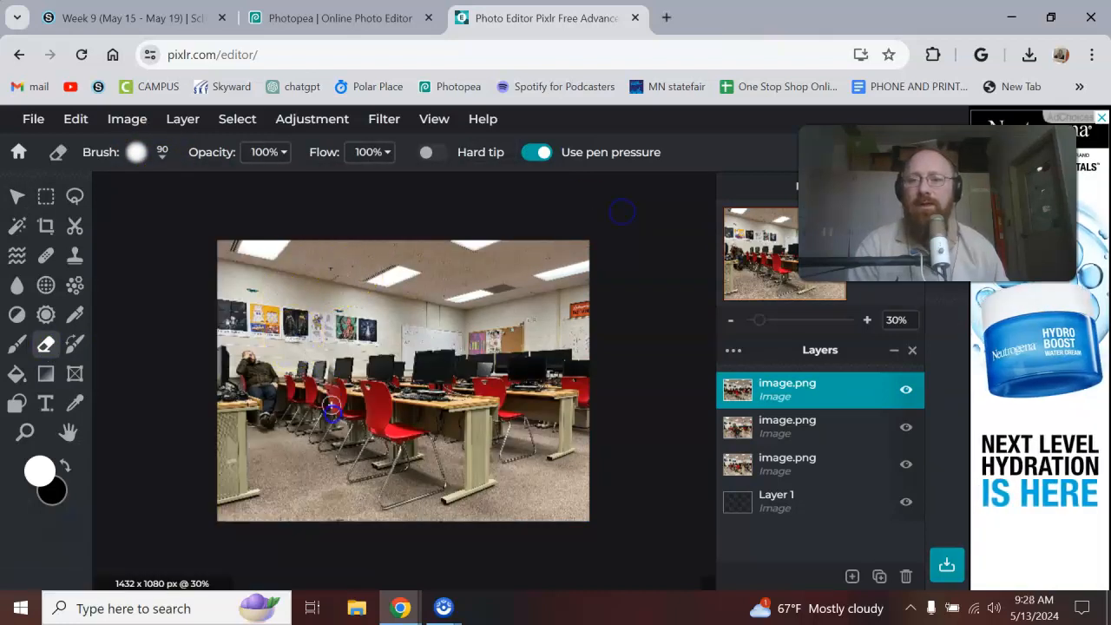
{"action": "left_click_drag", "start_coordinate": [344, 341], "coordinate": [357, 328]}
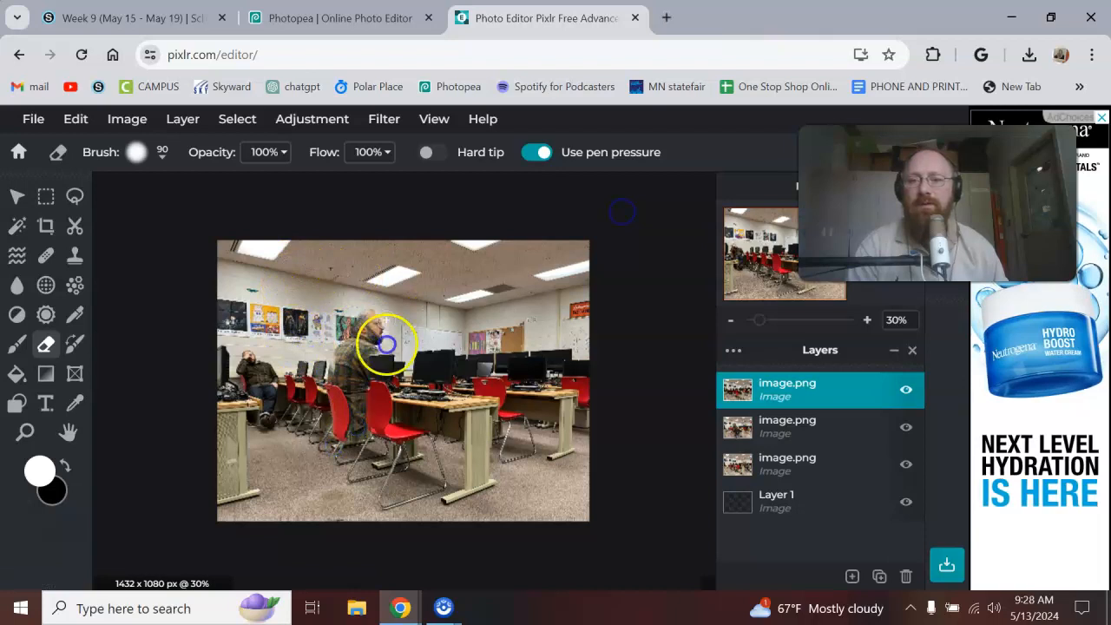
{"action": "mouse_move", "coordinate": [363, 399]}
{"action": "left_mouse_down"}
{"action": "mouse_move", "coordinate": [389, 413]}
{"action": "mouse_move", "coordinate": [367, 452]}
{"action": "mouse_move", "coordinate": [371, 404]}
{"action": "mouse_move", "coordinate": [375, 430]}
{"action": "mouse_move", "coordinate": [393, 435]}
{"action": "mouse_move", "coordinate": [387, 444]}
{"action": "mouse_move", "coordinate": [419, 439]}
{"action": "mouse_move", "coordinate": [351, 501]}
{"action": "mouse_move", "coordinate": [355, 487]}
{"action": "mouse_move", "coordinate": [367, 466]}
{"action": "mouse_move", "coordinate": [365, 510]}
{"action": "mouse_move", "coordinate": [379, 520]}
{"action": "mouse_move", "coordinate": [396, 502]}
{"action": "mouse_move", "coordinate": [313, 497]}
{"action": "mouse_move", "coordinate": [356, 506]}
{"action": "left_mouse_up"}
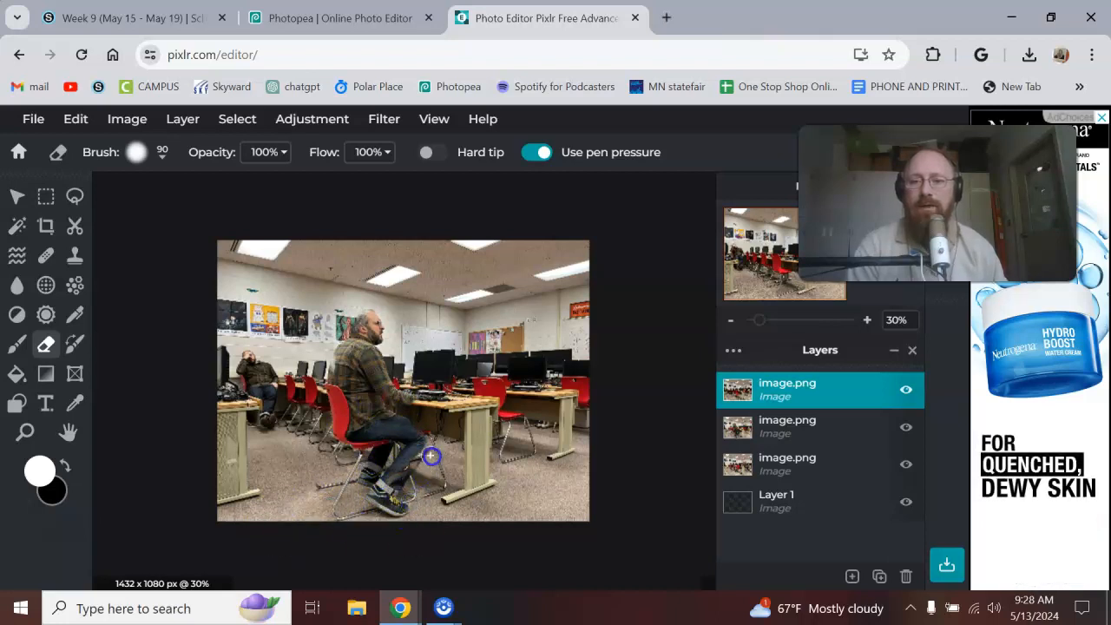
{"action": "mouse_move", "coordinate": [454, 432]}
{"action": "left_mouse_down"}
{"action": "mouse_move", "coordinate": [427, 440]}
{"action": "mouse_move", "coordinate": [441, 414]}
{"action": "mouse_move", "coordinate": [466, 420]}
{"action": "mouse_move", "coordinate": [470, 499]}
{"action": "mouse_move", "coordinate": [471, 405]}
{"action": "mouse_move", "coordinate": [434, 395]}
{"action": "left_mouse_up"}
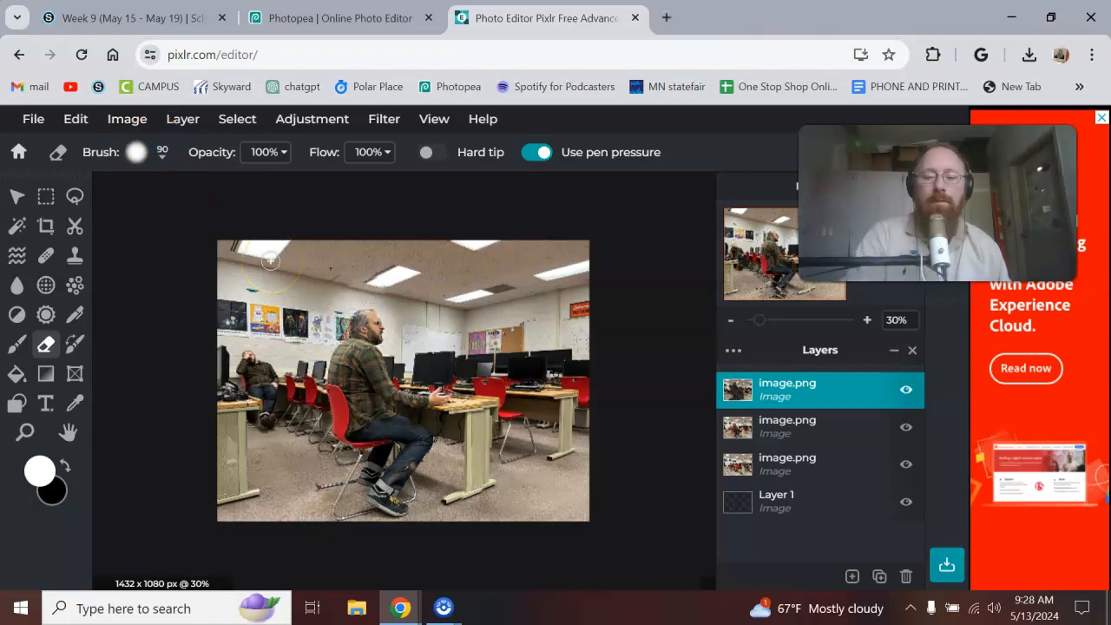
Step: Hide the two lower photo layers and erase the leftover specks inside the top layer's cleared area with a 170 px eraser
{"action": "left_click", "coordinate": [161, 153]}
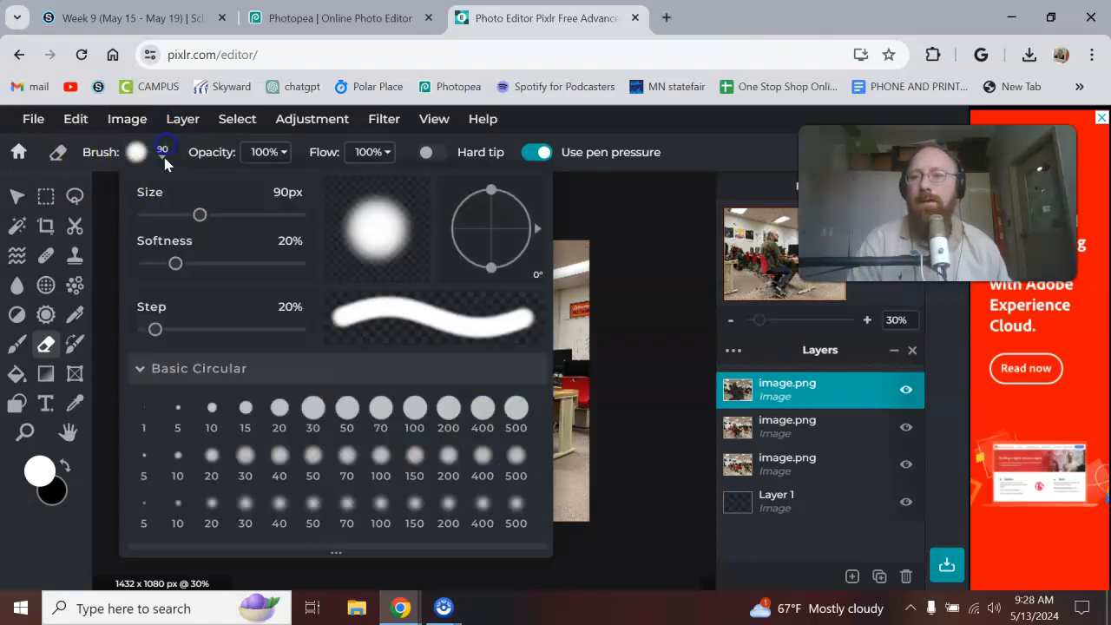
{"action": "left_click_drag", "start_coordinate": [199, 217], "coordinate": [215, 221]}
{"action": "left_click", "coordinate": [736, 371]}
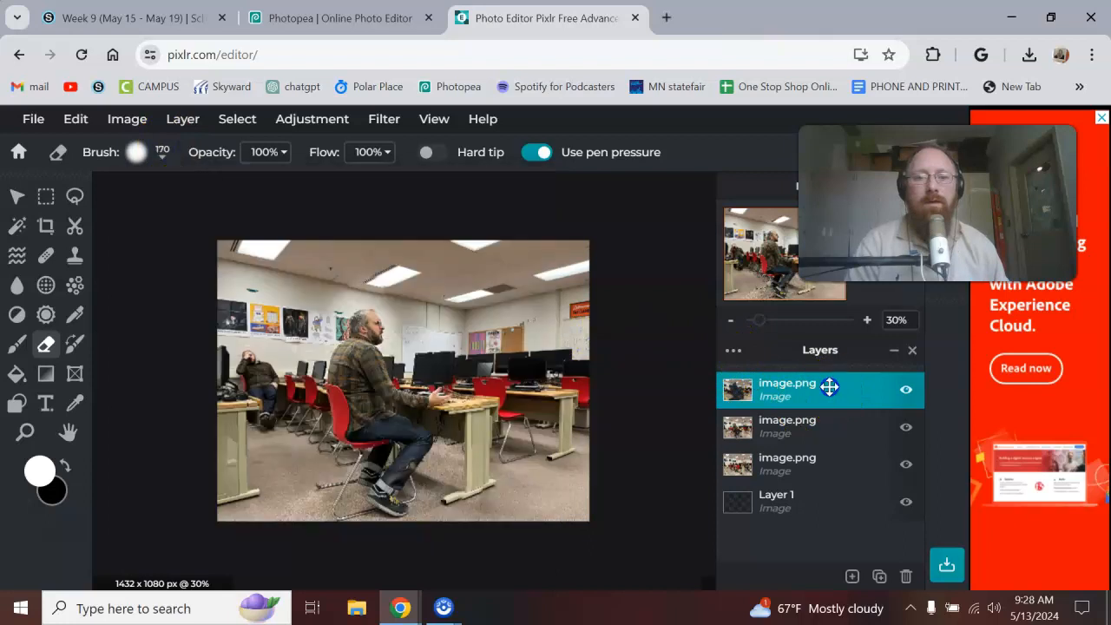
{"action": "left_click", "coordinate": [906, 427]}
{"action": "left_click", "coordinate": [908, 467]}
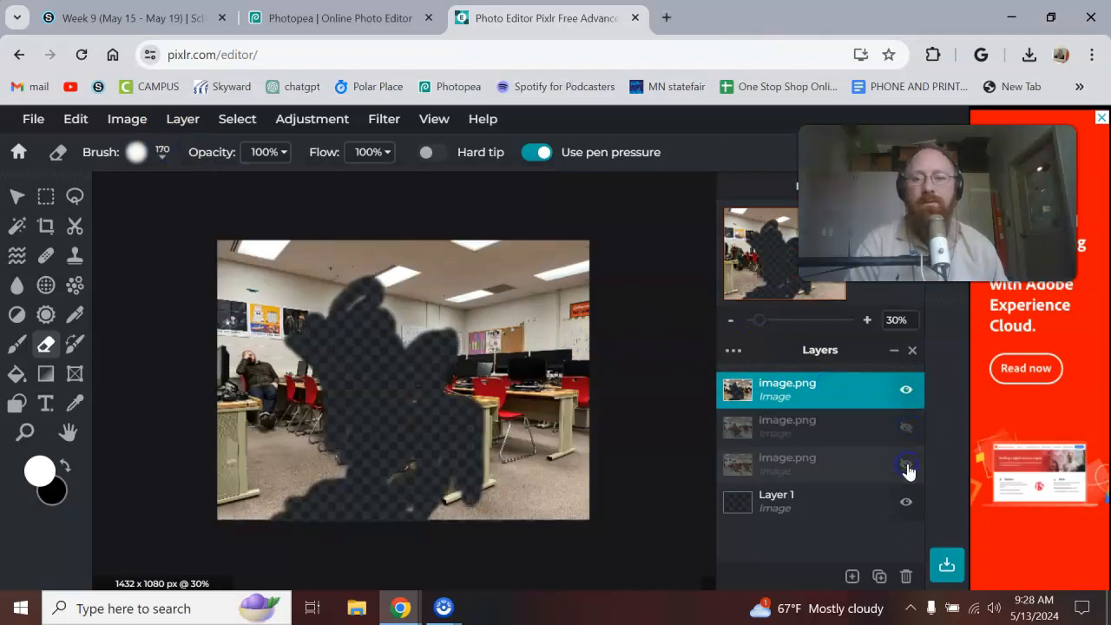
{"action": "left_click_drag", "start_coordinate": [385, 477], "coordinate": [404, 490]}
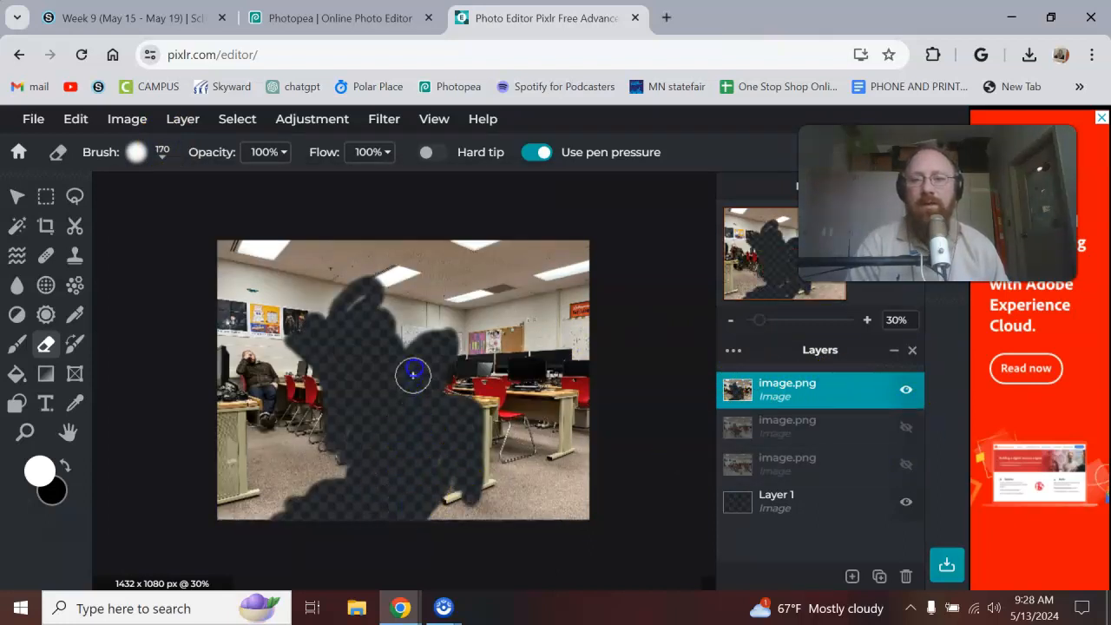
{"action": "mouse_move", "coordinate": [337, 324]}
{"action": "left_mouse_down"}
{"action": "mouse_move", "coordinate": [334, 371]}
{"action": "mouse_move", "coordinate": [369, 420]}
{"action": "mouse_move", "coordinate": [373, 459]}
{"action": "left_mouse_up"}
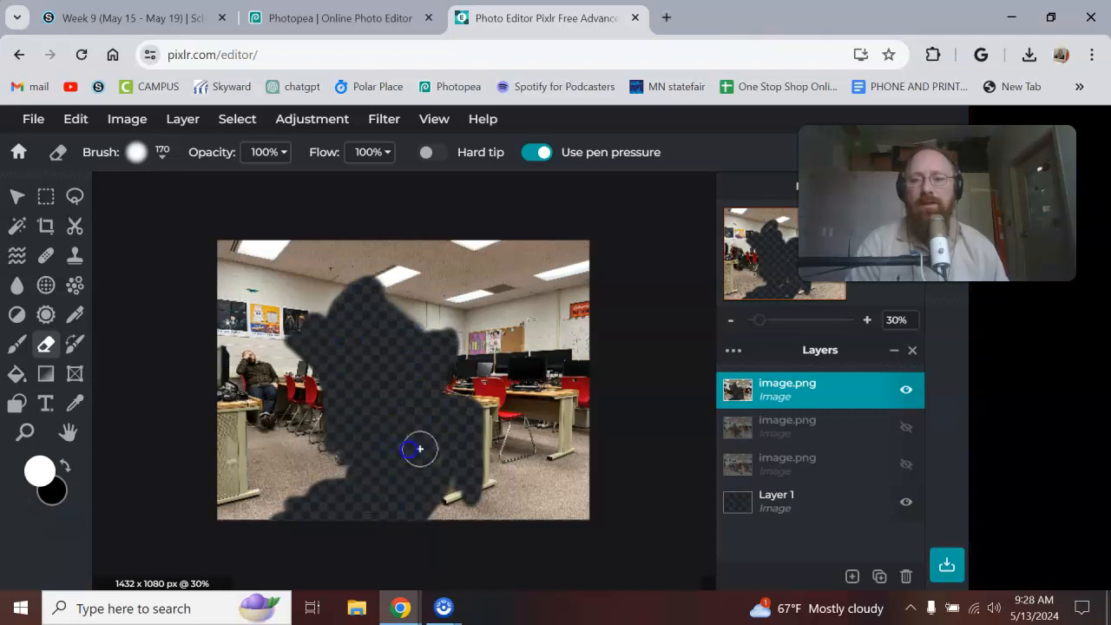
Step: Erase the right part of the top photo layer, from the cleared middle to the photo's right edge, with the middle layer hidden again
{"action": "left_click", "coordinate": [906, 428]}
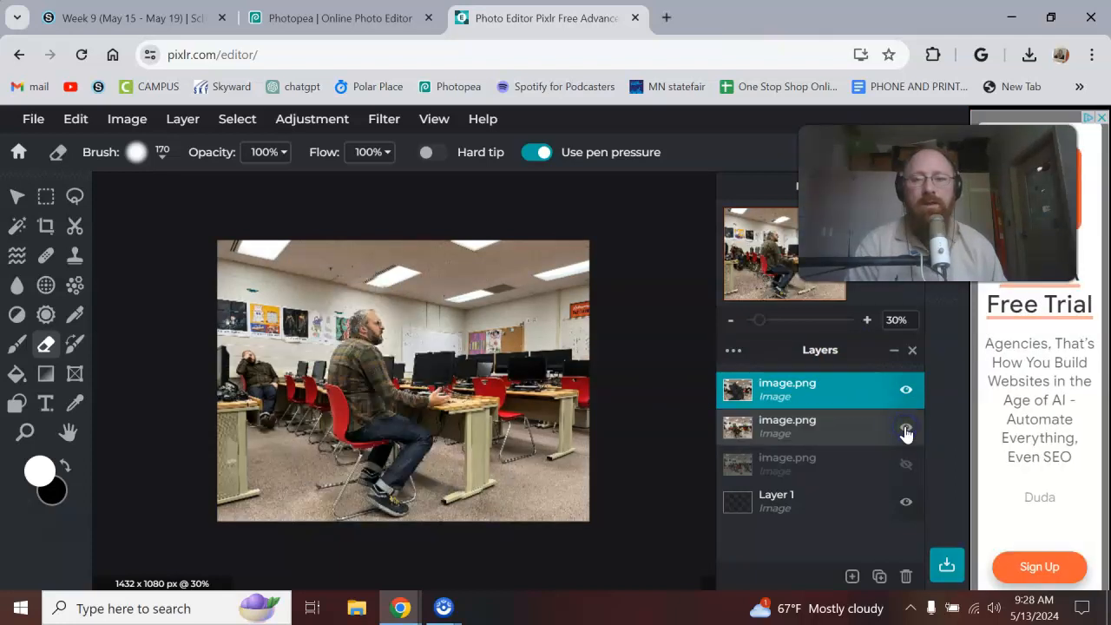
{"action": "left_click", "coordinate": [852, 434]}
{"action": "left_click", "coordinate": [847, 385]}
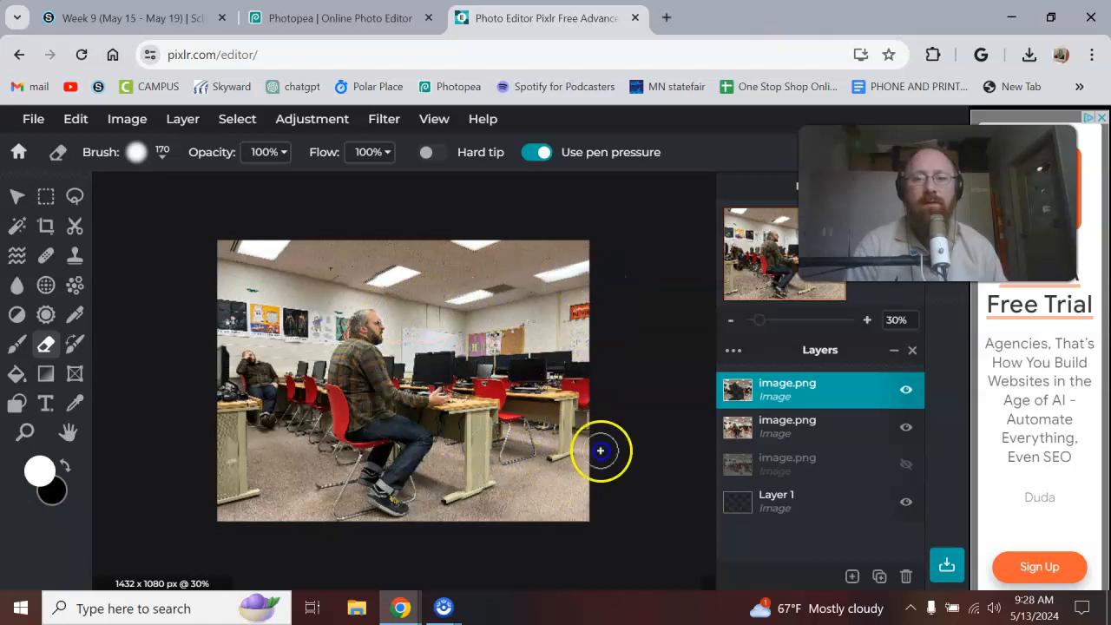
{"action": "left_click", "coordinate": [478, 452]}
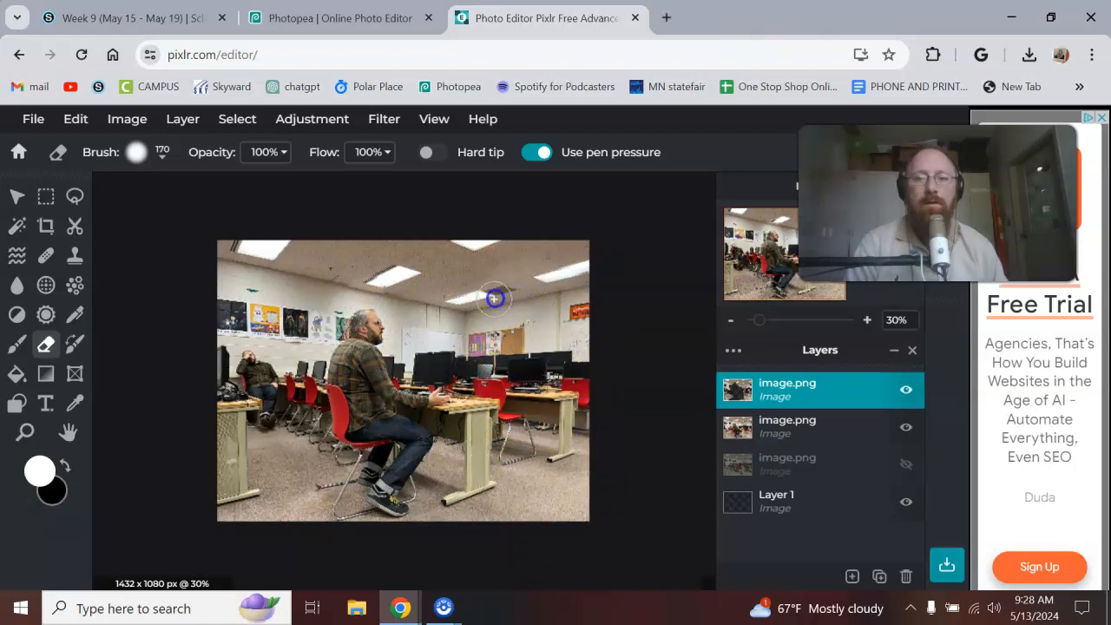
{"action": "left_click", "coordinate": [905, 426]}
{"action": "left_click", "coordinate": [520, 358]}
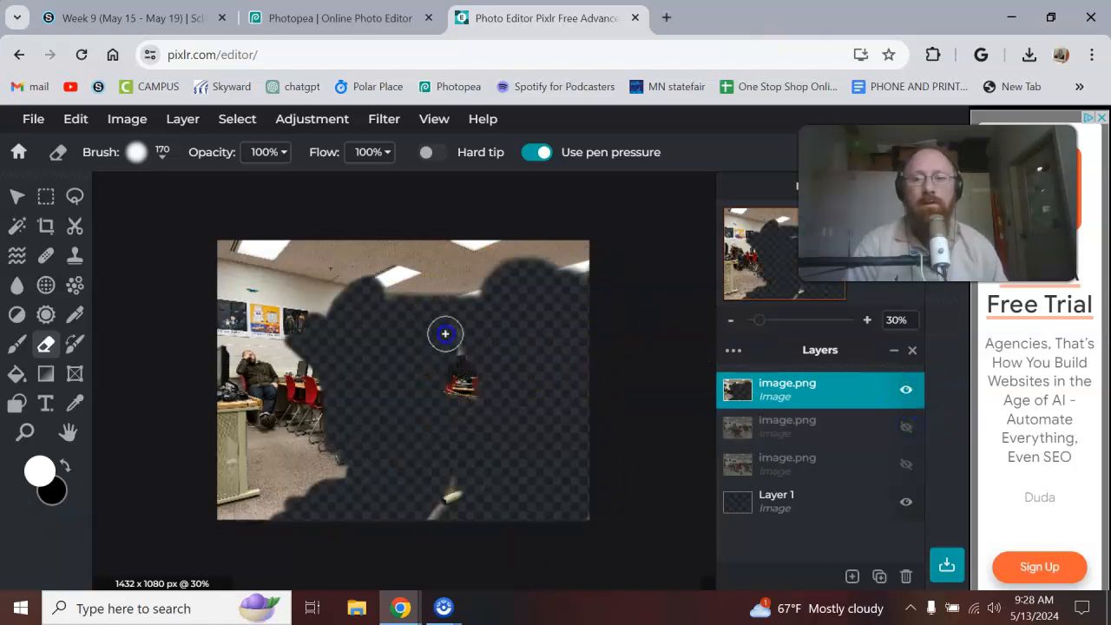
{"action": "left_click", "coordinate": [512, 412]}
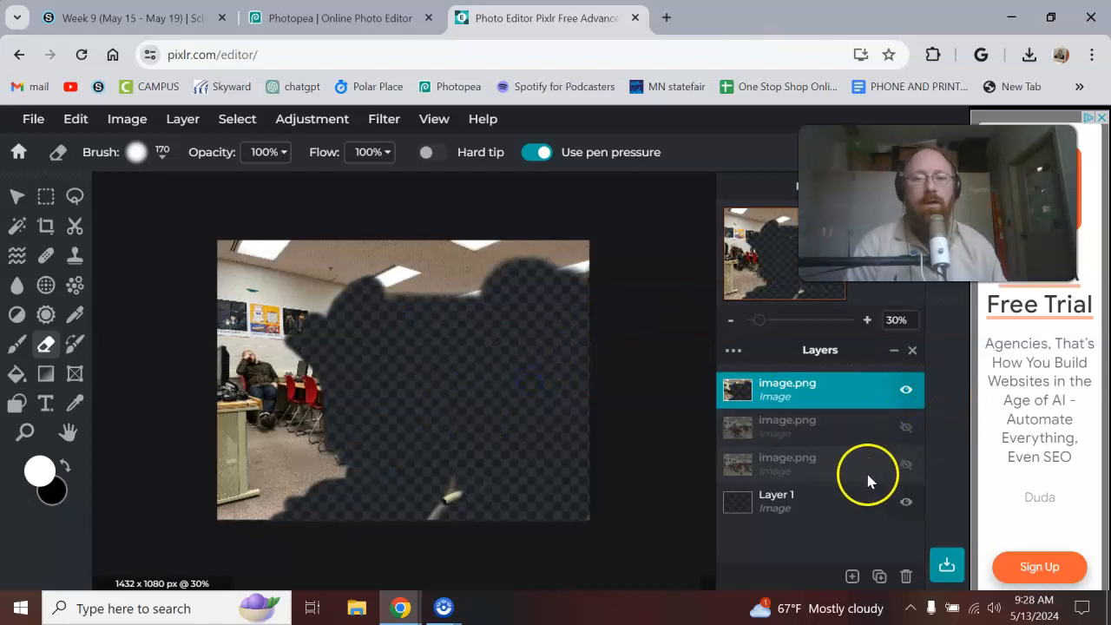
Step: Erase the last fragment of the desk leg near the lower edge of the top photo layer
{"action": "left_click", "coordinate": [839, 468]}
{"action": "left_click", "coordinate": [491, 489]}
{"action": "left_click", "coordinate": [811, 459]}
{"action": "left_click", "coordinate": [828, 390]}
{"action": "left_click", "coordinate": [441, 543]}
{"action": "left_click", "coordinate": [473, 473]}
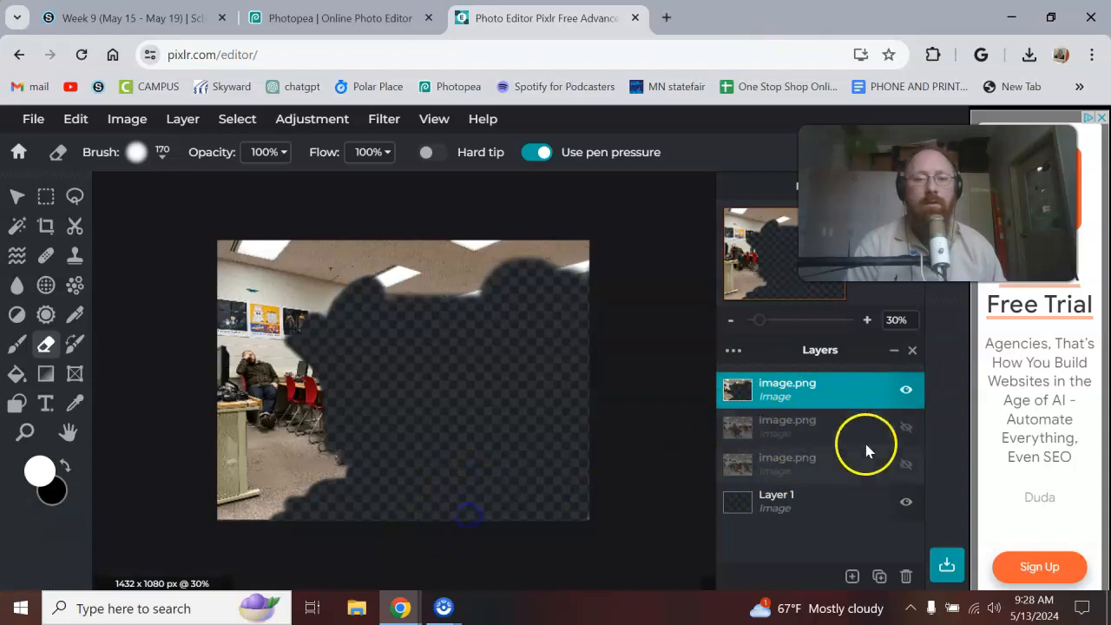
Step: Show both lower photo layers again and erase the right part of the middle one to reveal the man leaning back at the rear desk
{"action": "left_click", "coordinate": [909, 466]}
{"action": "left_click", "coordinate": [907, 468]}
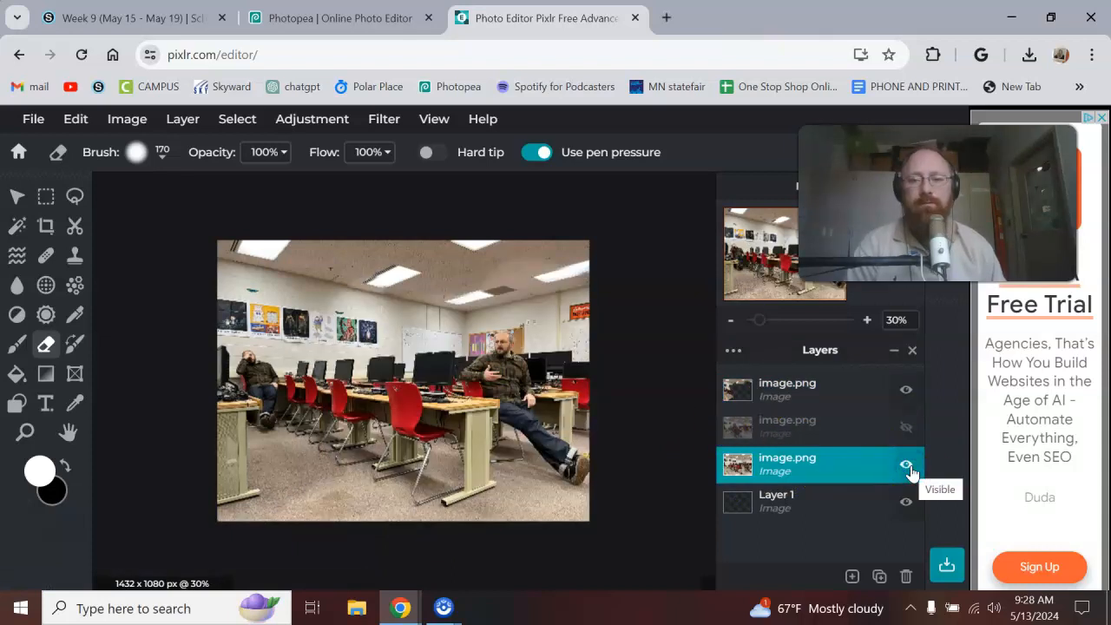
{"action": "left_click", "coordinate": [806, 431]}
{"action": "left_click", "coordinate": [907, 429]}
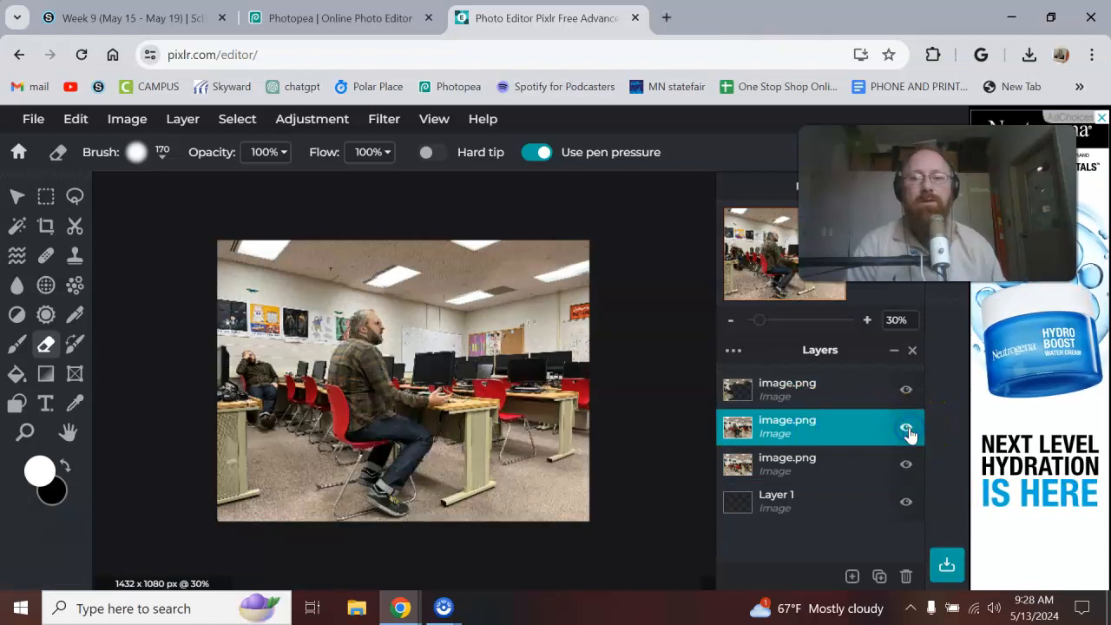
{"action": "left_click", "coordinate": [907, 429]}
{"action": "left_click", "coordinate": [906, 429]}
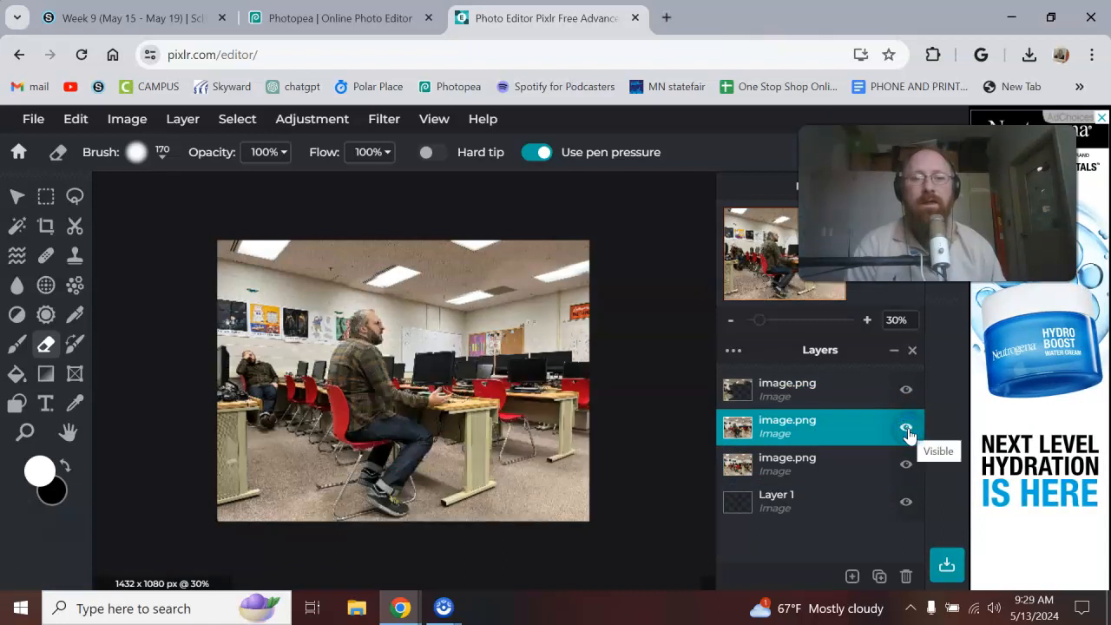
{"action": "mouse_move", "coordinate": [455, 354]}
{"action": "left_mouse_down"}
{"action": "mouse_move", "coordinate": [493, 401]}
{"action": "mouse_move", "coordinate": [502, 447]}
{"action": "mouse_move", "coordinate": [501, 324]}
{"action": "mouse_move", "coordinate": [476, 374]}
{"action": "mouse_move", "coordinate": [497, 404]}
{"action": "mouse_move", "coordinate": [508, 478]}
{"action": "mouse_move", "coordinate": [526, 331]}
{"action": "mouse_move", "coordinate": [540, 483]}
{"action": "mouse_move", "coordinate": [561, 506]}
{"action": "mouse_move", "coordinate": [591, 461]}
{"action": "left_mouse_up"}
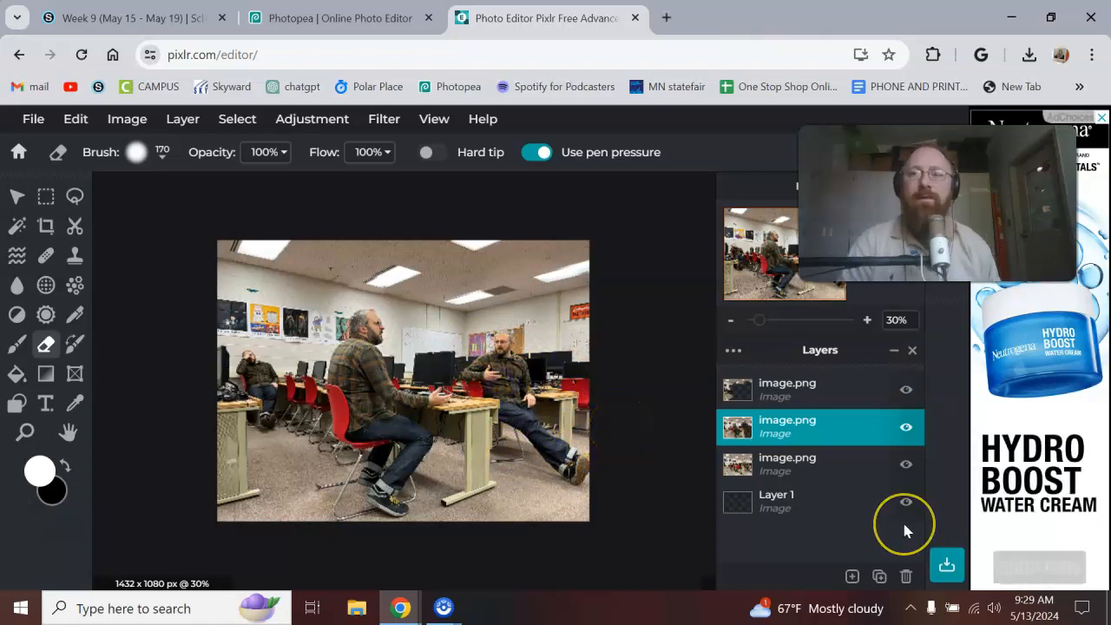
Step: Switch to Photopea and open the photo IMG_4700 from the Downloads folder
{"action": "left_click", "coordinate": [308, 28]}
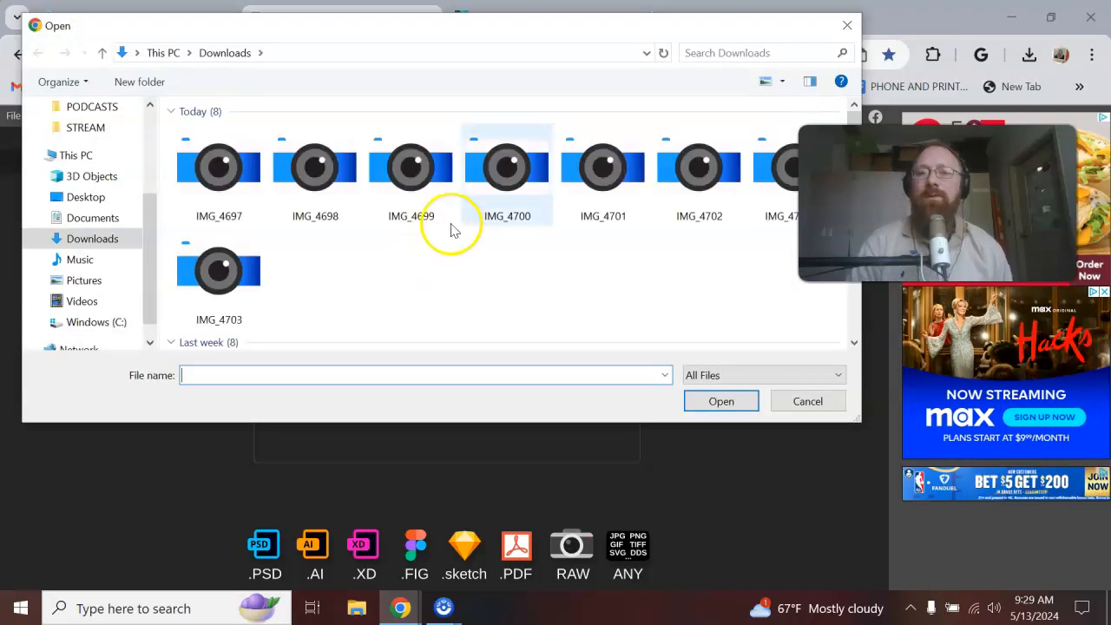
{"action": "left_click", "coordinate": [508, 167]}
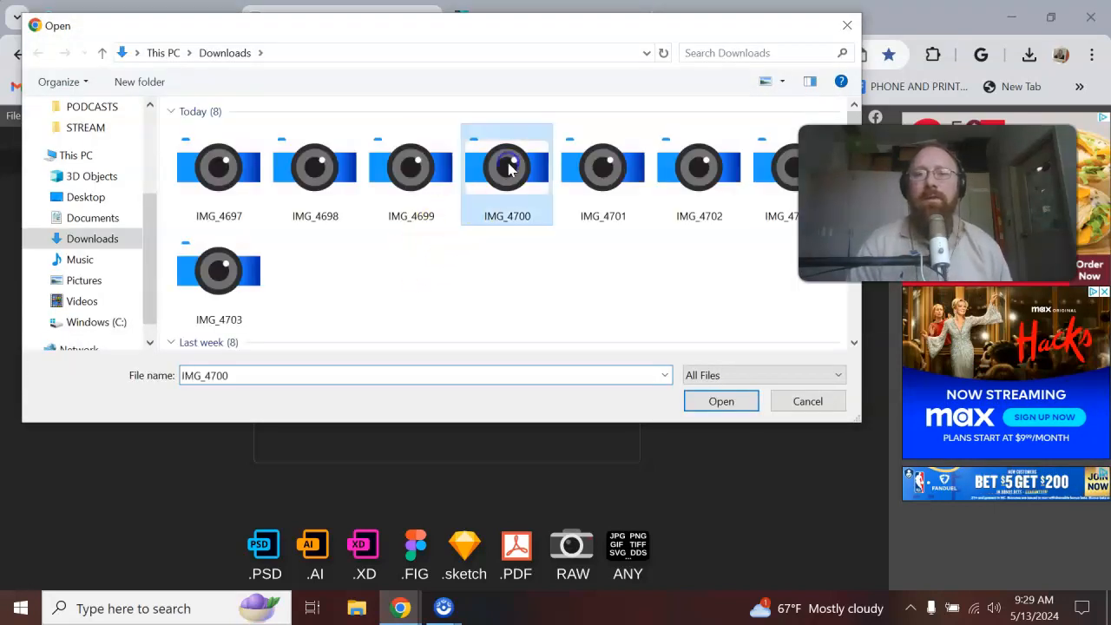
{"action": "left_click", "coordinate": [715, 402]}
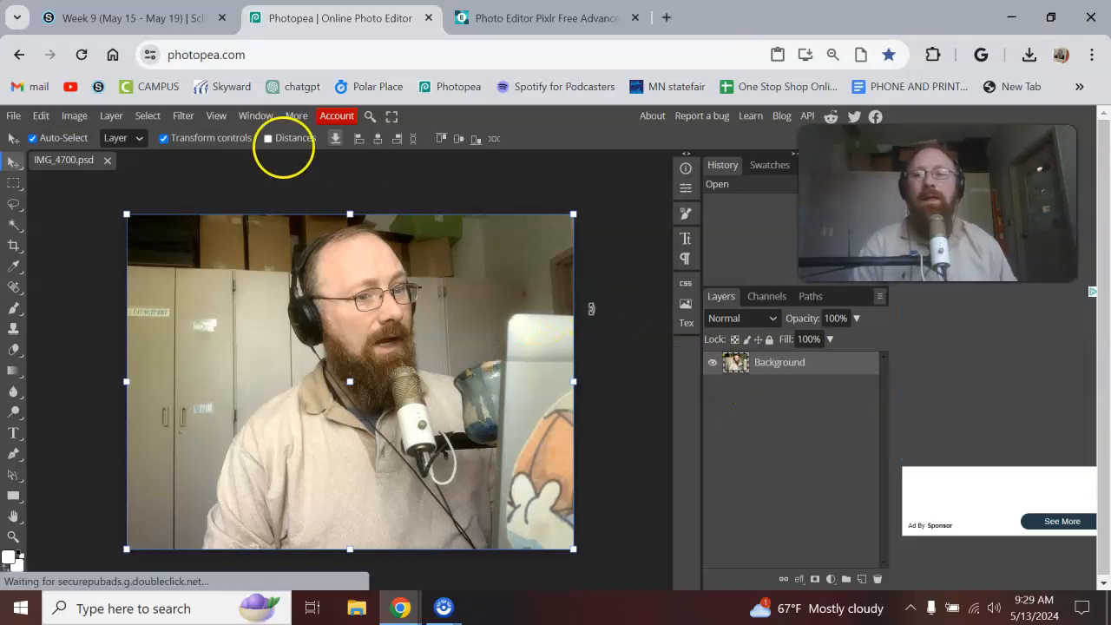
Step: Open the photo IMG_4702 from the Downloads folder as a second document
{"action": "left_click", "coordinate": [15, 117]}
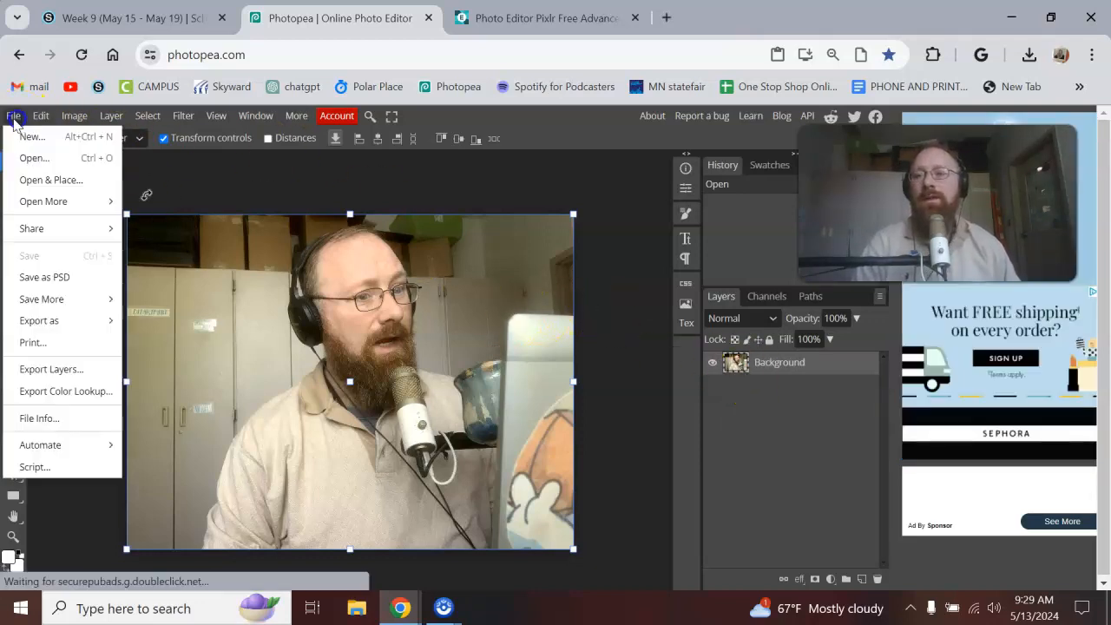
{"action": "mouse_move", "coordinate": [35, 205]}
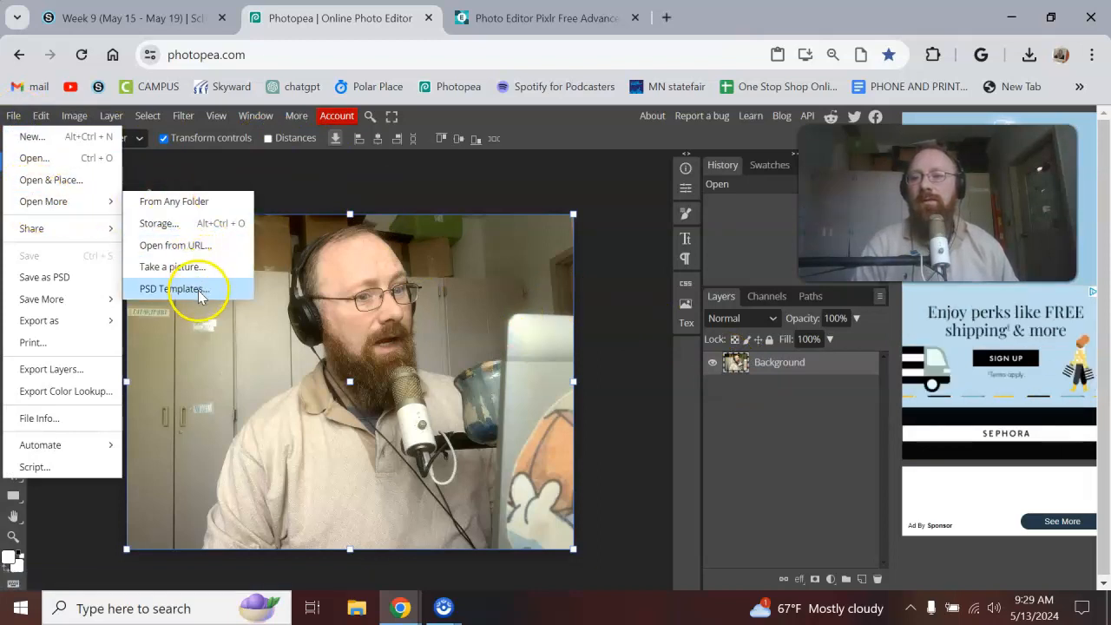
{"action": "left_click", "coordinate": [52, 166]}
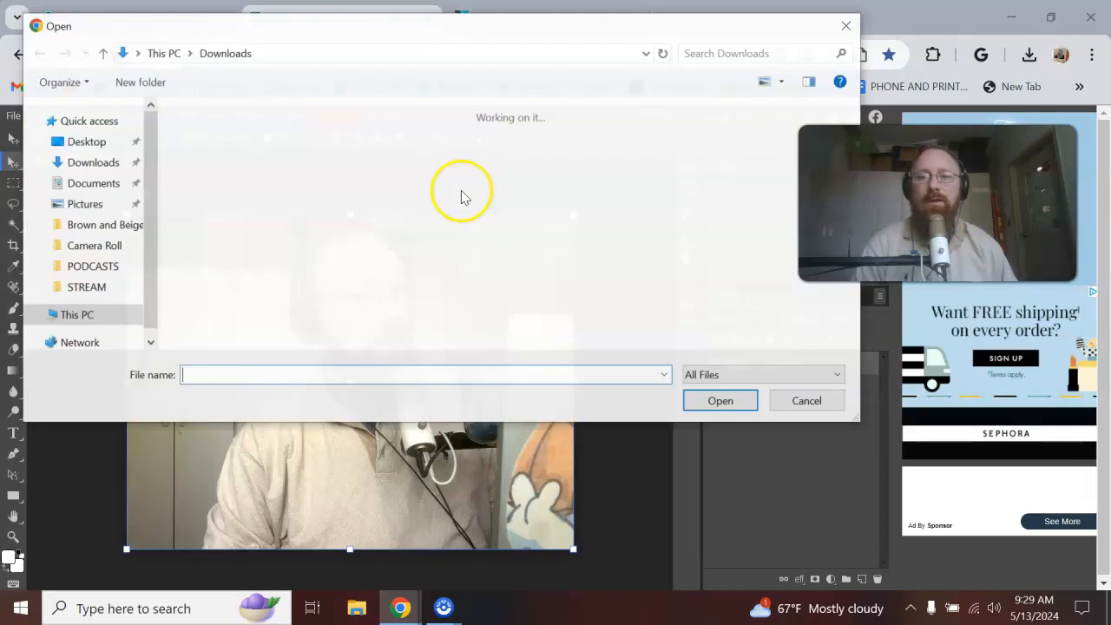
{"action": "left_click", "coordinate": [595, 182]}
{"action": "left_click", "coordinate": [694, 169]}
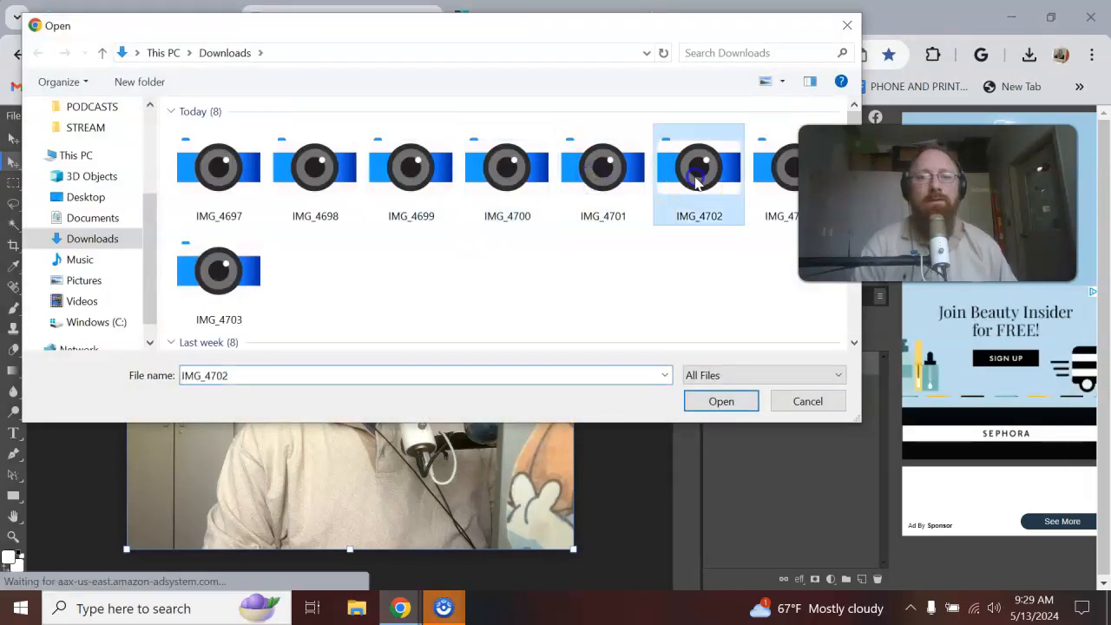
{"action": "left_click", "coordinate": [721, 402]}
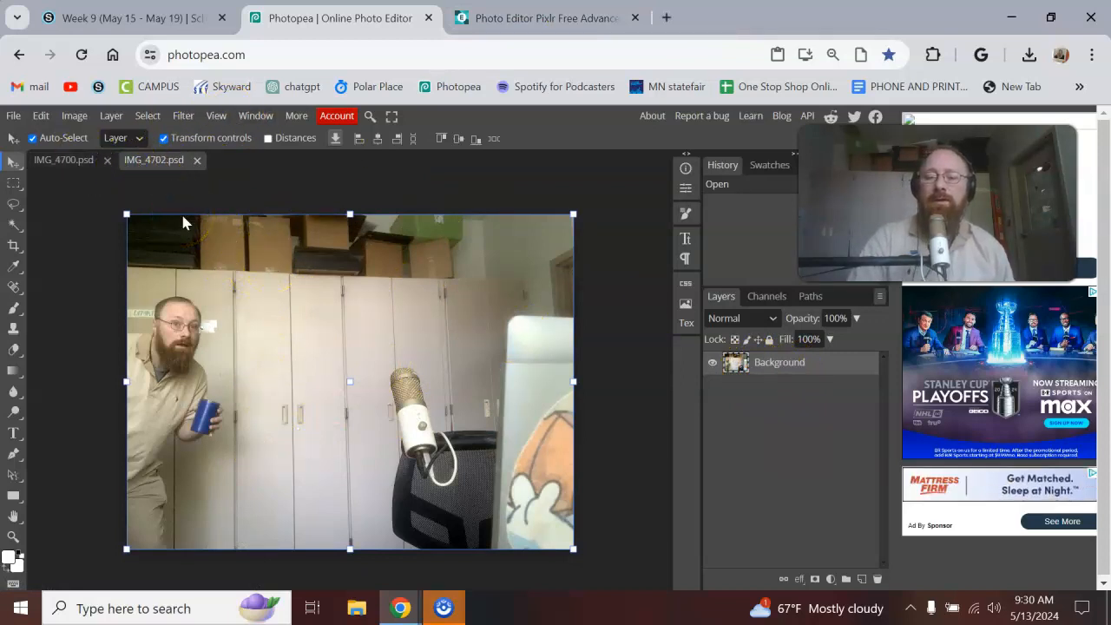
Step: Copy the IMG_4702 photo and paste it as a new layer into the IMG_4700 document
{"action": "left_click", "coordinate": [40, 115]}
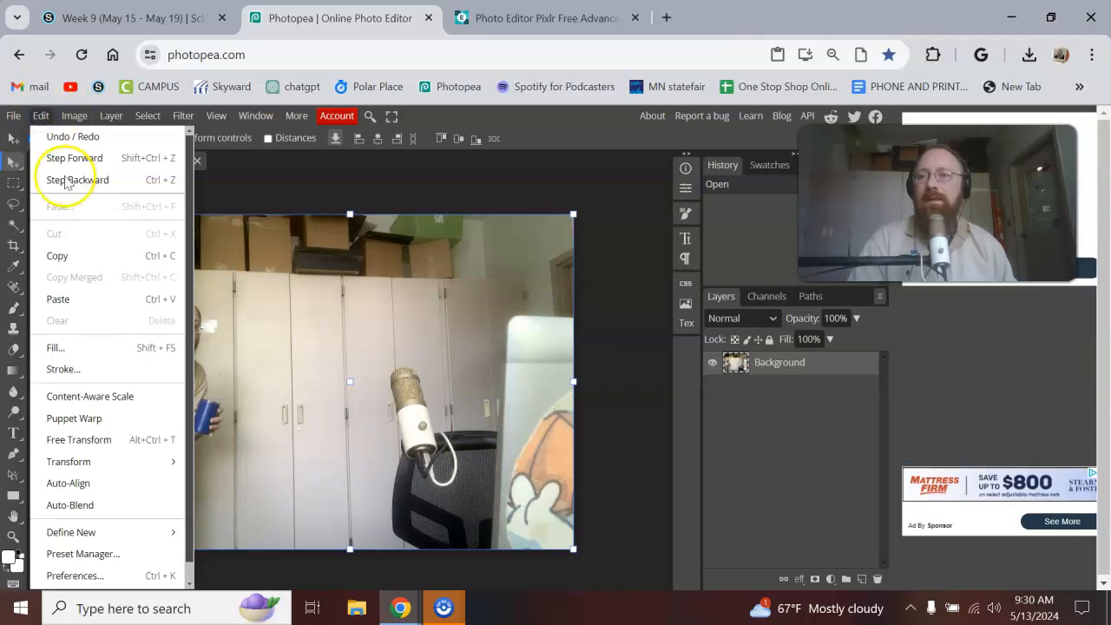
{"action": "left_click", "coordinate": [99, 256]}
{"action": "left_click", "coordinate": [62, 163]}
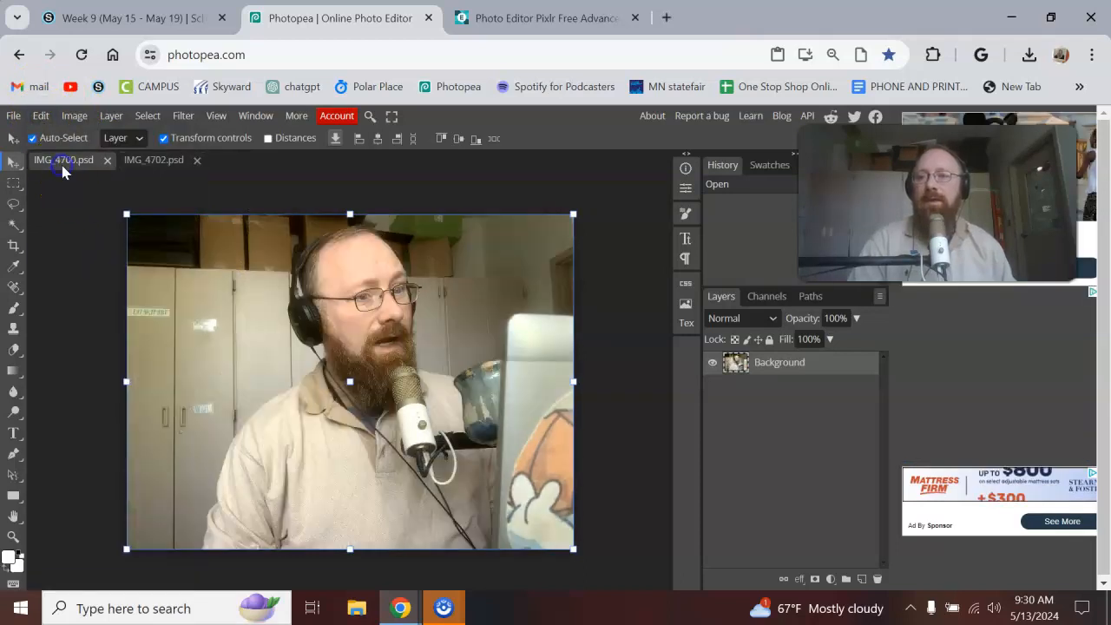
{"action": "left_click", "coordinate": [41, 116]}
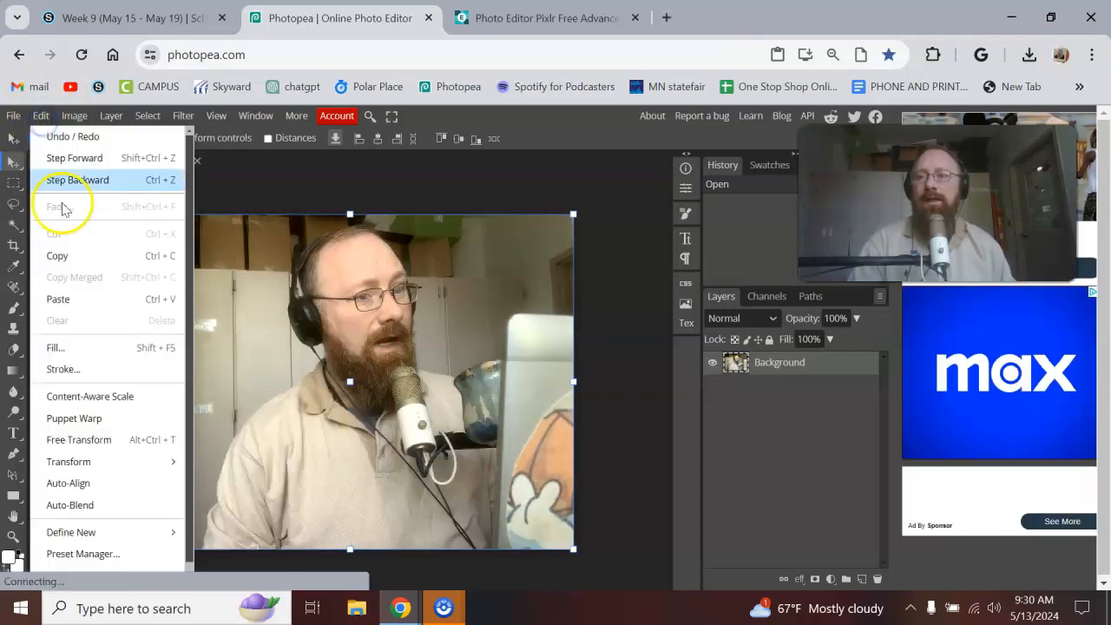
{"action": "left_click", "coordinate": [74, 299]}
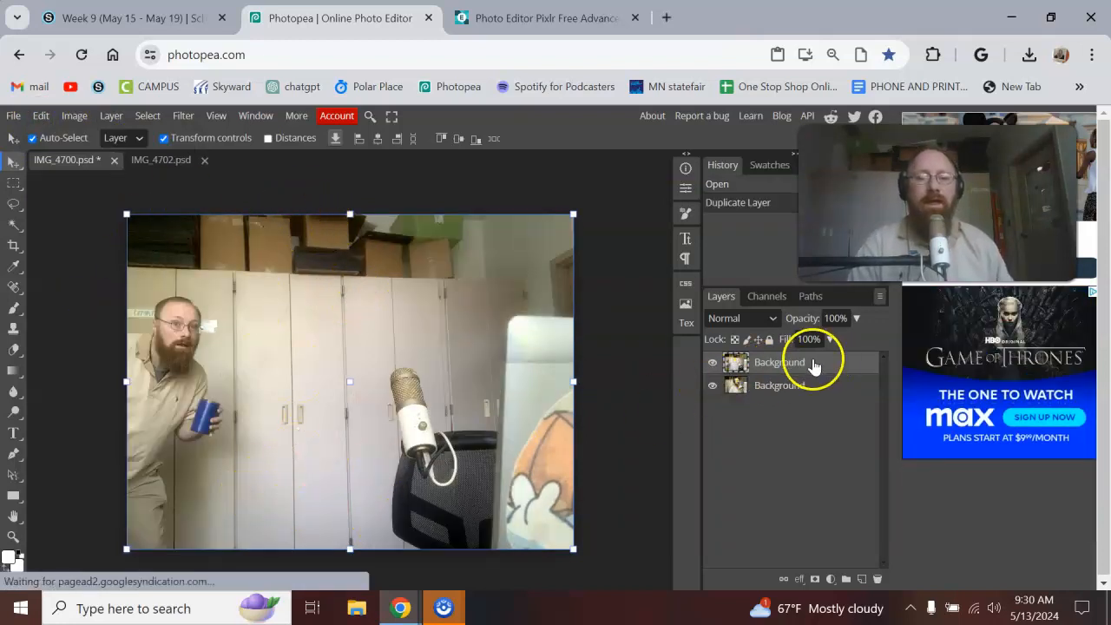
Step: Erase the middle and right of the pasted layer with a 698 px, 0% hardness Eraser, keeping the man with the blue can
{"action": "left_click", "coordinate": [14, 351]}
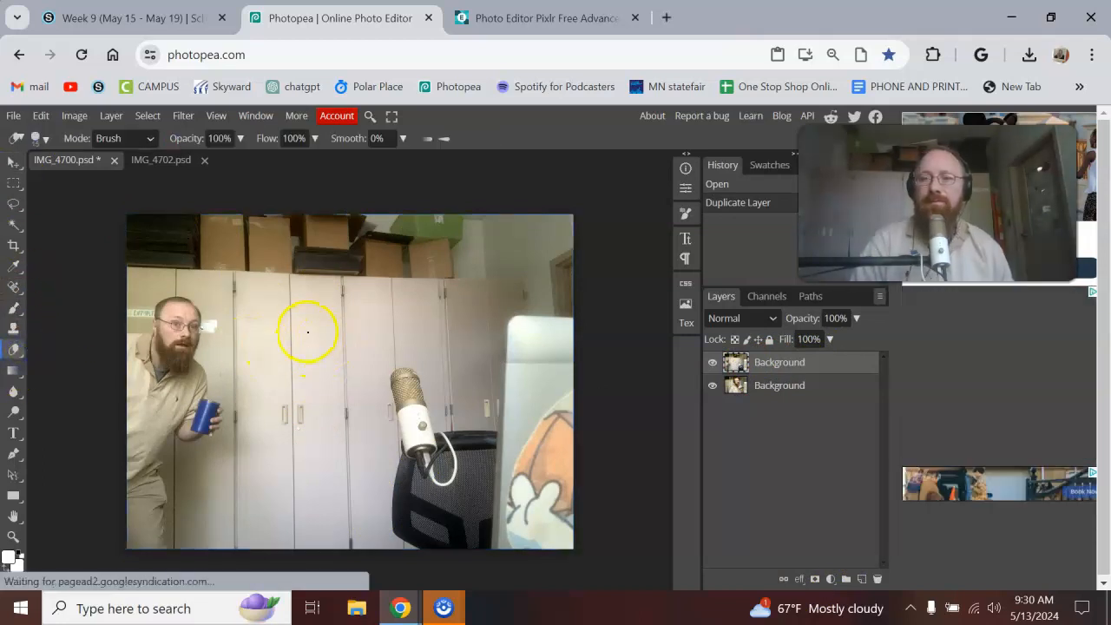
{"action": "left_click", "coordinate": [38, 138]}
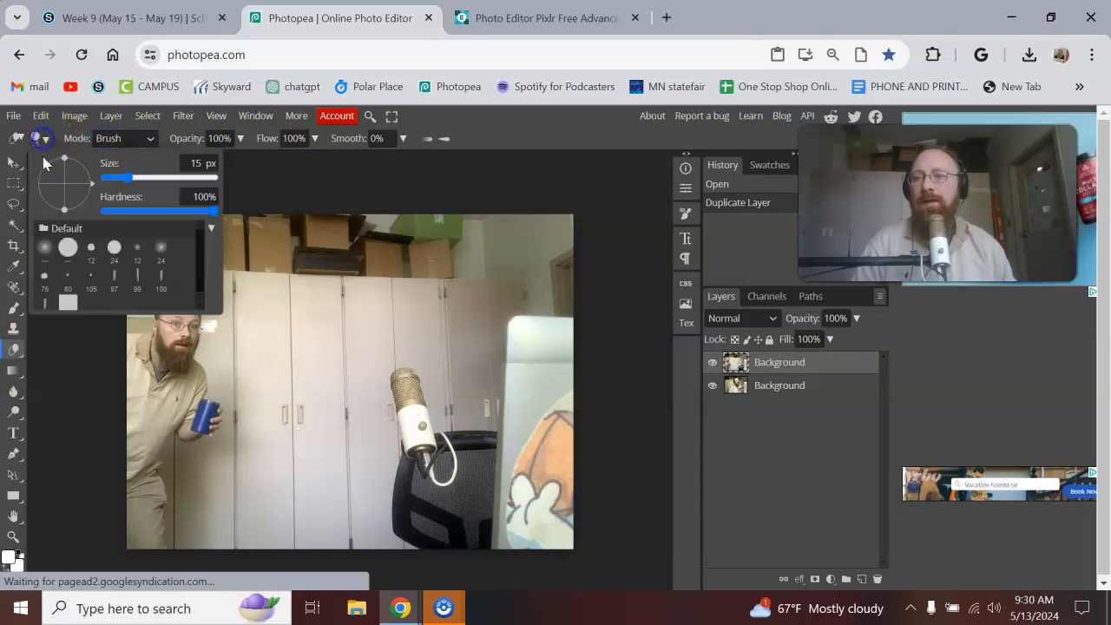
{"action": "mouse_move", "coordinate": [150, 180]}
{"action": "left_mouse_down"}
{"action": "mouse_move", "coordinate": [193, 179]}
{"action": "mouse_move", "coordinate": [213, 231]}
{"action": "mouse_move", "coordinate": [101, 213]}
{"action": "left_mouse_up"}
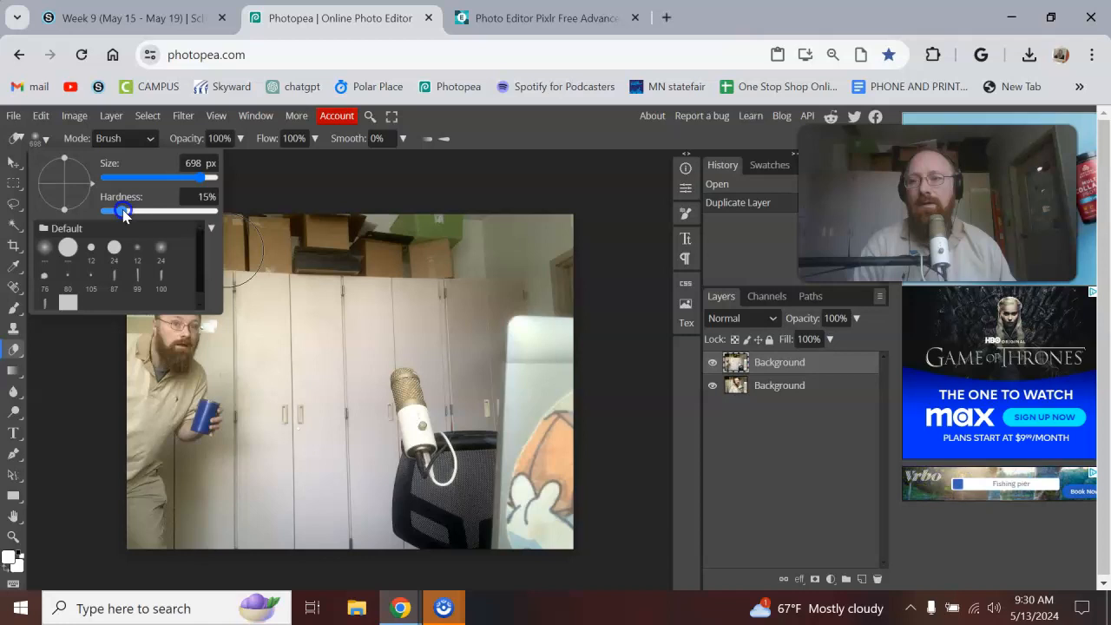
{"action": "mouse_move", "coordinate": [272, 276]}
{"action": "left_mouse_down"}
{"action": "mouse_move", "coordinate": [282, 513]}
{"action": "mouse_move", "coordinate": [295, 538]}
{"action": "mouse_move", "coordinate": [323, 472]}
{"action": "mouse_move", "coordinate": [279, 472]}
{"action": "mouse_move", "coordinate": [233, 492]}
{"action": "mouse_move", "coordinate": [217, 541]}
{"action": "mouse_move", "coordinate": [264, 497]}
{"action": "mouse_move", "coordinate": [322, 392]}
{"action": "mouse_move", "coordinate": [327, 231]}
{"action": "left_mouse_up"}
{"action": "mouse_move", "coordinate": [348, 310]}
{"action": "left_mouse_down"}
{"action": "mouse_move", "coordinate": [357, 435]}
{"action": "mouse_move", "coordinate": [398, 571]}
{"action": "mouse_move", "coordinate": [445, 416]}
{"action": "mouse_move", "coordinate": [445, 230]}
{"action": "mouse_move", "coordinate": [423, 204]}
{"action": "mouse_move", "coordinate": [388, 207]}
{"action": "mouse_move", "coordinate": [416, 499]}
{"action": "mouse_move", "coordinate": [475, 548]}
{"action": "mouse_move", "coordinate": [512, 452]}
{"action": "left_mouse_up"}
{"action": "mouse_move", "coordinate": [508, 219]}
{"action": "left_mouse_down"}
{"action": "mouse_move", "coordinate": [509, 208]}
{"action": "mouse_move", "coordinate": [507, 468]}
{"action": "mouse_move", "coordinate": [549, 487]}
{"action": "left_mouse_up"}
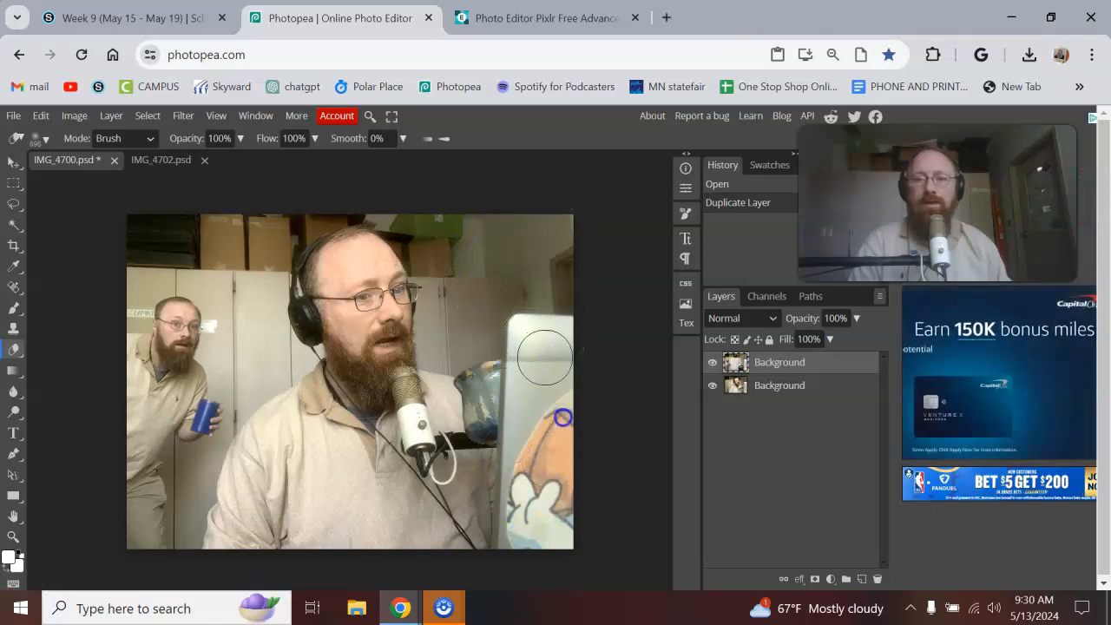
{"action": "mouse_move", "coordinate": [434, 495]}
{"action": "left_mouse_down"}
{"action": "mouse_move", "coordinate": [414, 337]}
{"action": "mouse_move", "coordinate": [395, 287]}
{"action": "left_mouse_up"}
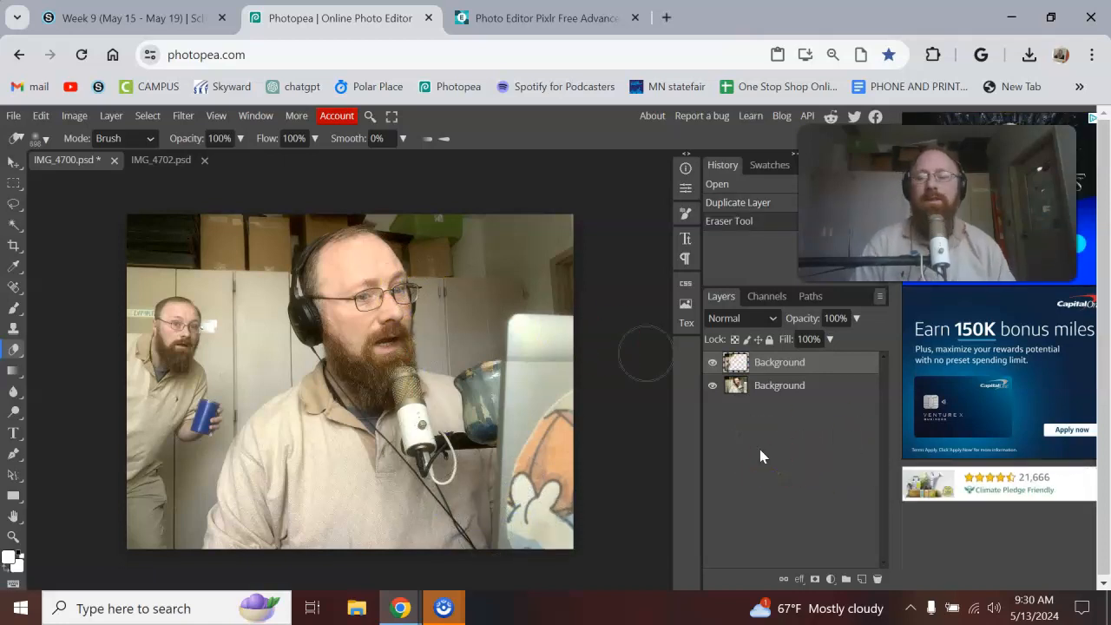
Step: Place the photo IMG_4703 from Downloads into the IMG_4700 document and move its layer to the bottom of the stack
{"action": "left_click", "coordinate": [15, 116]}
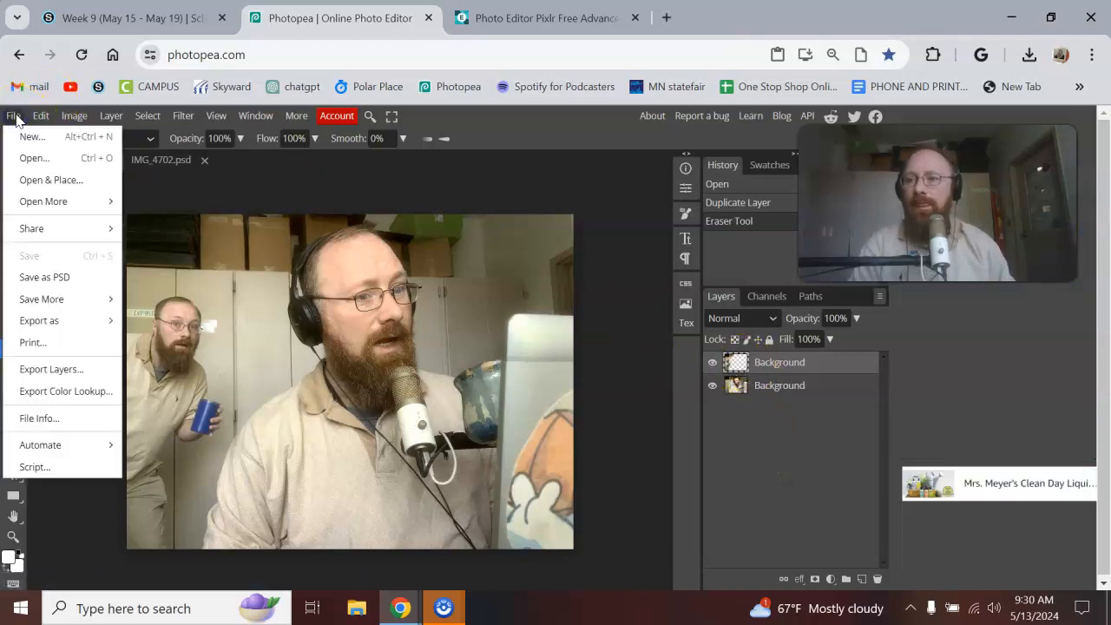
{"action": "left_click", "coordinate": [37, 180]}
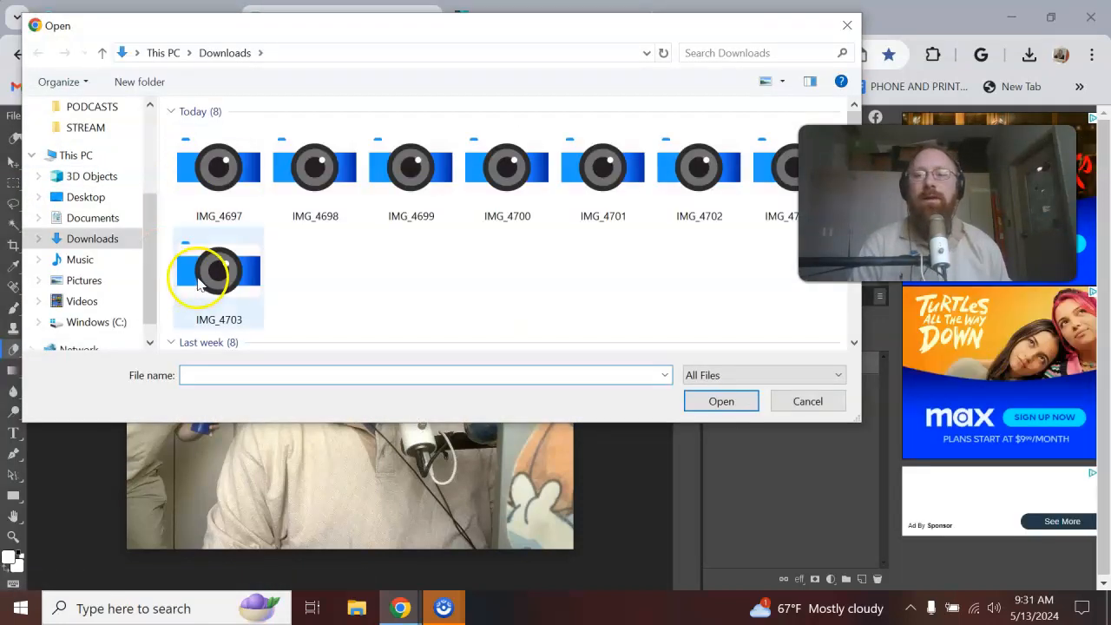
{"action": "left_click", "coordinate": [238, 278]}
{"action": "left_click", "coordinate": [720, 401]}
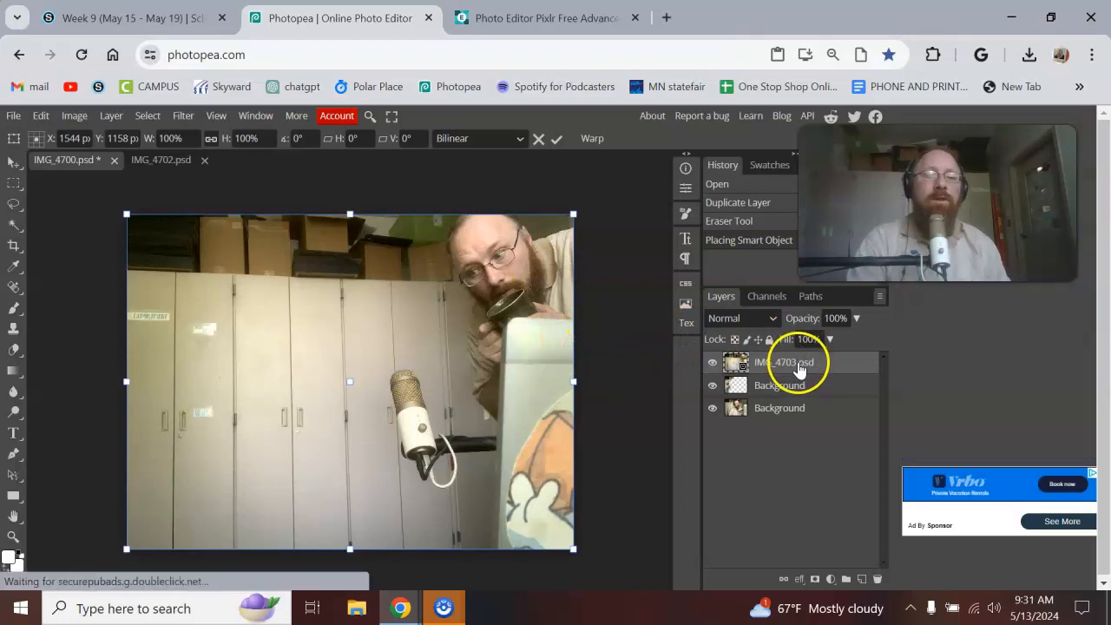
{"action": "left_click_drag", "start_coordinate": [799, 376], "coordinate": [766, 424]}
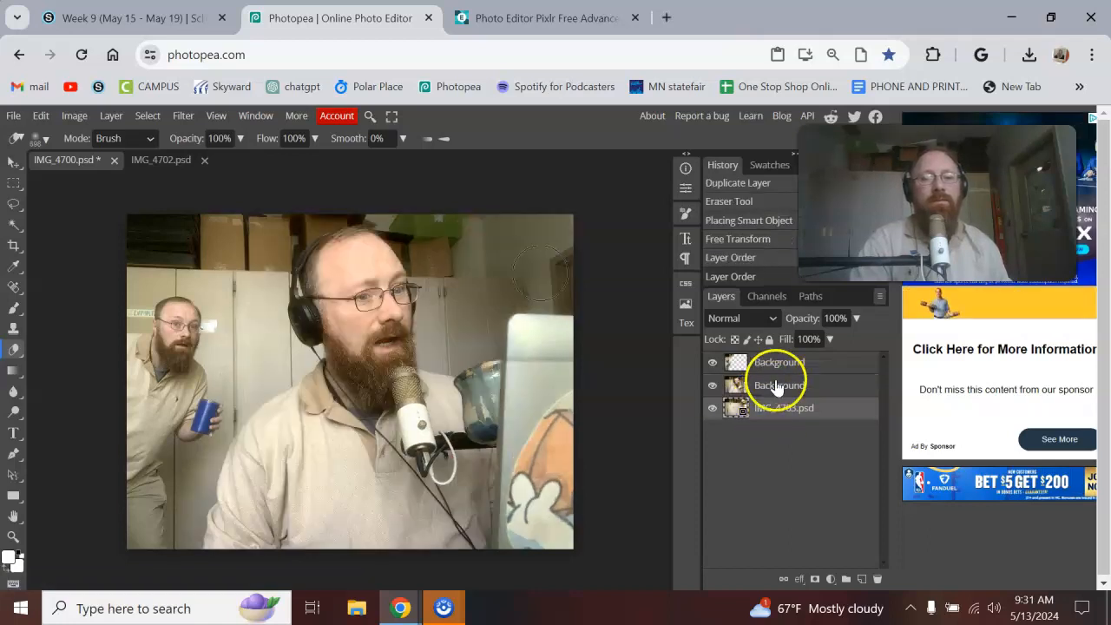
Step: Erase the upper-right area of the middle photo layer, above the laptop and down over the pot, with the large Eraser
{"action": "mouse_move", "coordinate": [533, 316]}
{"action": "left_mouse_down"}
{"action": "mouse_move", "coordinate": [513, 251]}
{"action": "mouse_move", "coordinate": [549, 222]}
{"action": "mouse_move", "coordinate": [561, 293]}
{"action": "mouse_move", "coordinate": [487, 332]}
{"action": "mouse_move", "coordinate": [467, 297]}
{"action": "mouse_move", "coordinate": [461, 199]}
{"action": "mouse_move", "coordinate": [596, 229]}
{"action": "mouse_move", "coordinate": [551, 347]}
{"action": "left_mouse_up"}
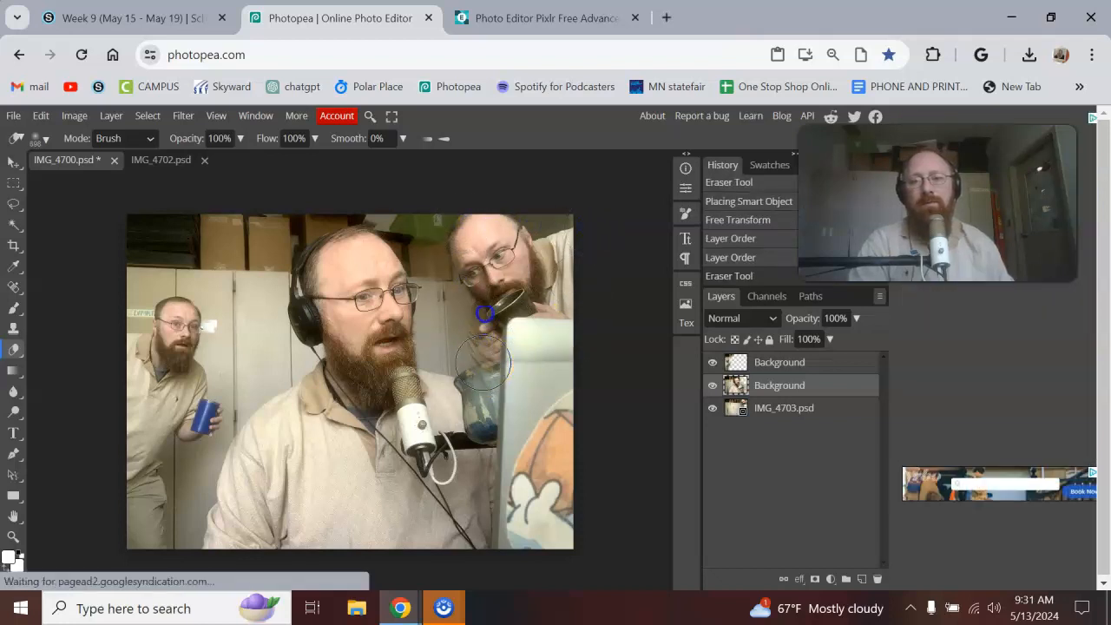
{"action": "left_click", "coordinate": [484, 236]}
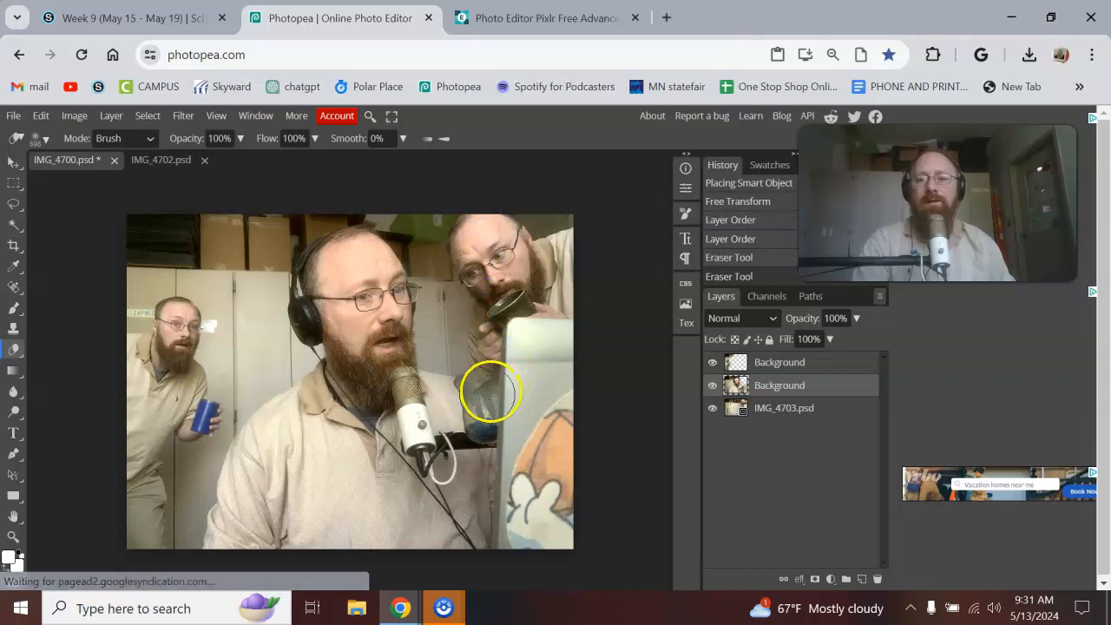
{"action": "mouse_move", "coordinate": [505, 375]}
{"action": "left_mouse_down"}
{"action": "mouse_move", "coordinate": [471, 385]}
{"action": "mouse_move", "coordinate": [548, 401]}
{"action": "mouse_move", "coordinate": [372, 330]}
{"action": "left_mouse_up"}
{"action": "scroll", "coordinate": [475, 384], "scroll_direction": "up", "scroll_amount": 3}
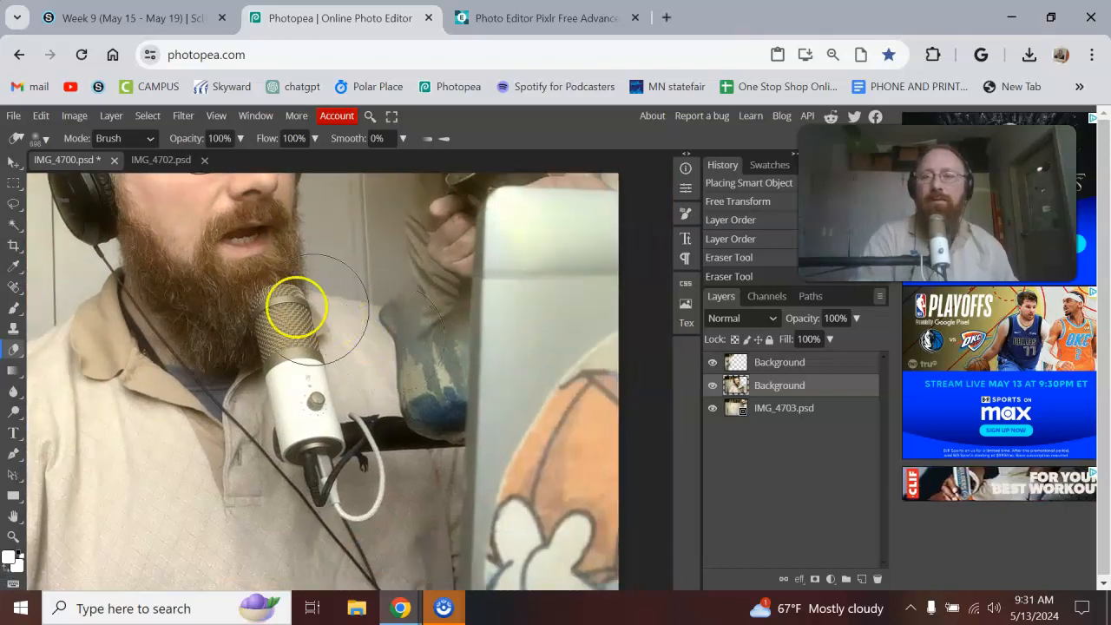
Step: Set the Eraser size to 99 px and undo the last two erasures on the middle photo layer
{"action": "left_click", "coordinate": [34, 138]}
{"action": "left_click_drag", "start_coordinate": [109, 179], "coordinate": [154, 177]}
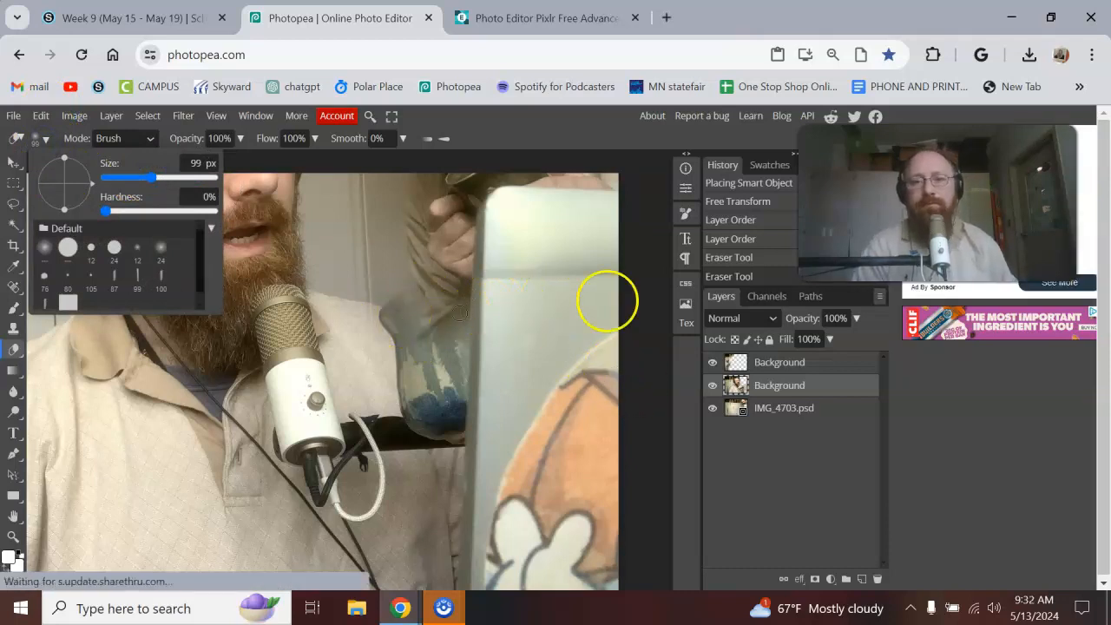
{"action": "left_click", "coordinate": [590, 132]}
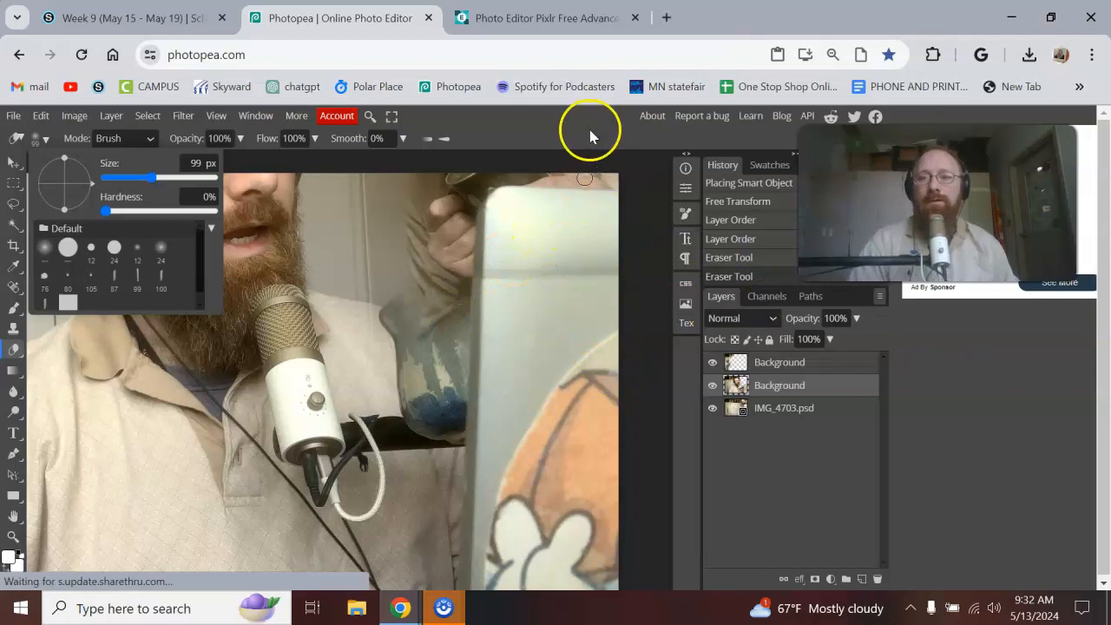
{"action": "key", "text": "ctrl+z"}
{"action": "key", "text": "ctrl+z"}
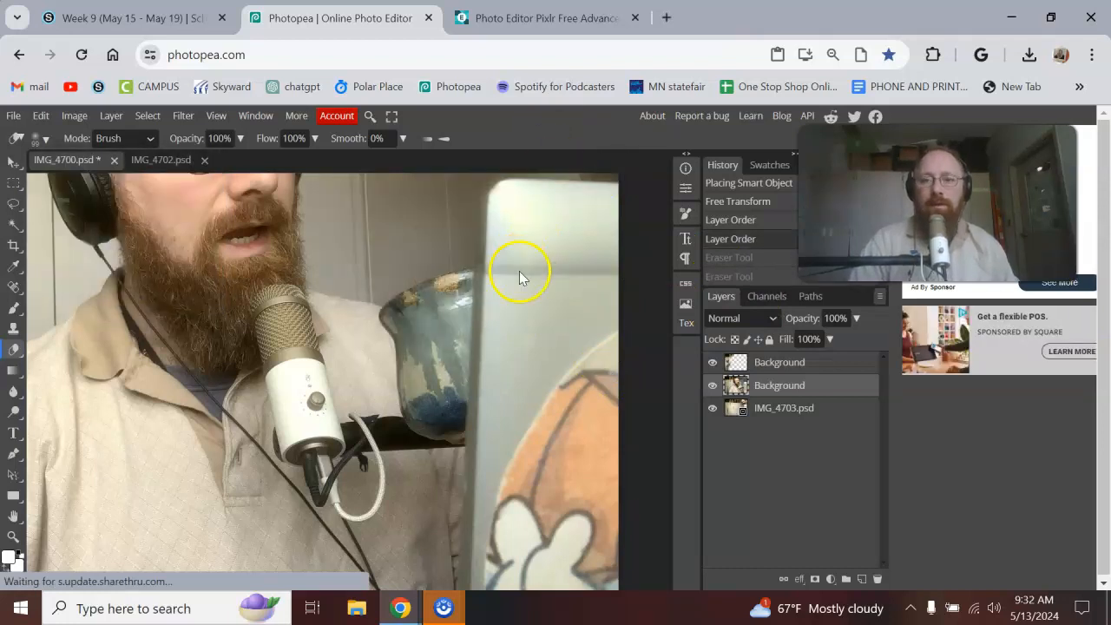
Step: Erase the middle layer carefully above the pot's rim and along the laptop's top edge to reveal the hands and mug
{"action": "scroll", "coordinate": [525, 265], "scroll_direction": "up", "scroll_amount": 5}
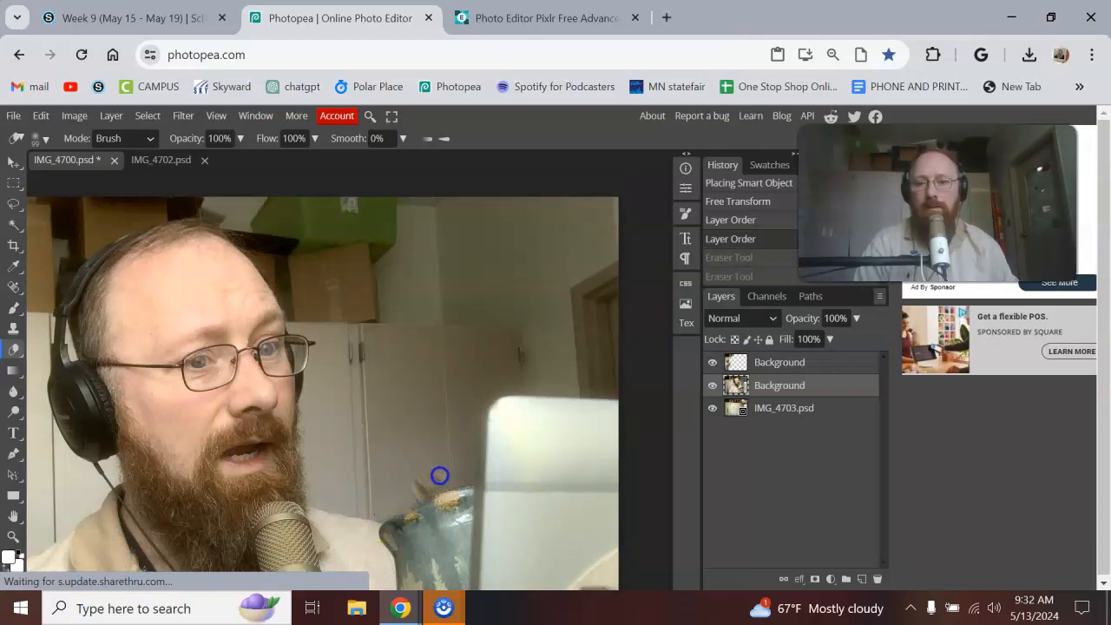
{"action": "mouse_move", "coordinate": [478, 455]}
{"action": "left_mouse_down"}
{"action": "mouse_move", "coordinate": [408, 469]}
{"action": "mouse_move", "coordinate": [487, 431]}
{"action": "mouse_move", "coordinate": [404, 443]}
{"action": "mouse_move", "coordinate": [480, 418]}
{"action": "mouse_move", "coordinate": [506, 389]}
{"action": "mouse_move", "coordinate": [676, 398]}
{"action": "mouse_move", "coordinate": [492, 405]}
{"action": "mouse_move", "coordinate": [472, 411]}
{"action": "mouse_move", "coordinate": [481, 410]}
{"action": "mouse_move", "coordinate": [475, 451]}
{"action": "left_mouse_up"}
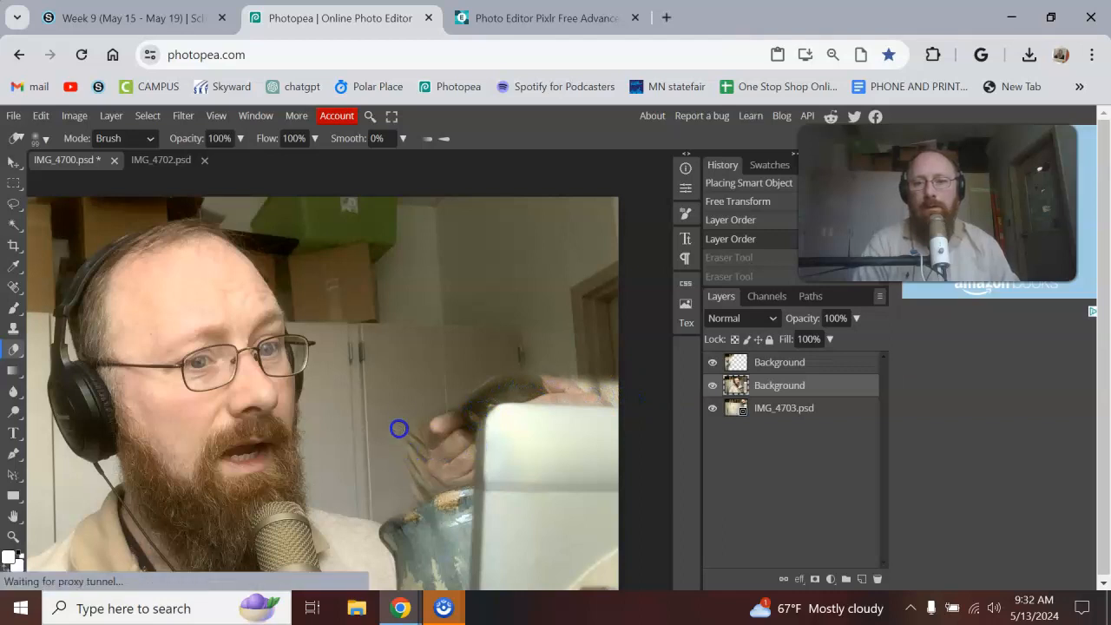
{"action": "mouse_move", "coordinate": [567, 371]}
{"action": "left_mouse_down"}
{"action": "mouse_move", "coordinate": [596, 373]}
{"action": "mouse_move", "coordinate": [555, 372]}
{"action": "left_mouse_up"}
{"action": "left_click", "coordinate": [428, 486]}
{"action": "mouse_move", "coordinate": [428, 486]}
{"action": "left_mouse_down"}
{"action": "mouse_move", "coordinate": [426, 508]}
{"action": "mouse_move", "coordinate": [449, 469]}
{"action": "left_mouse_up"}
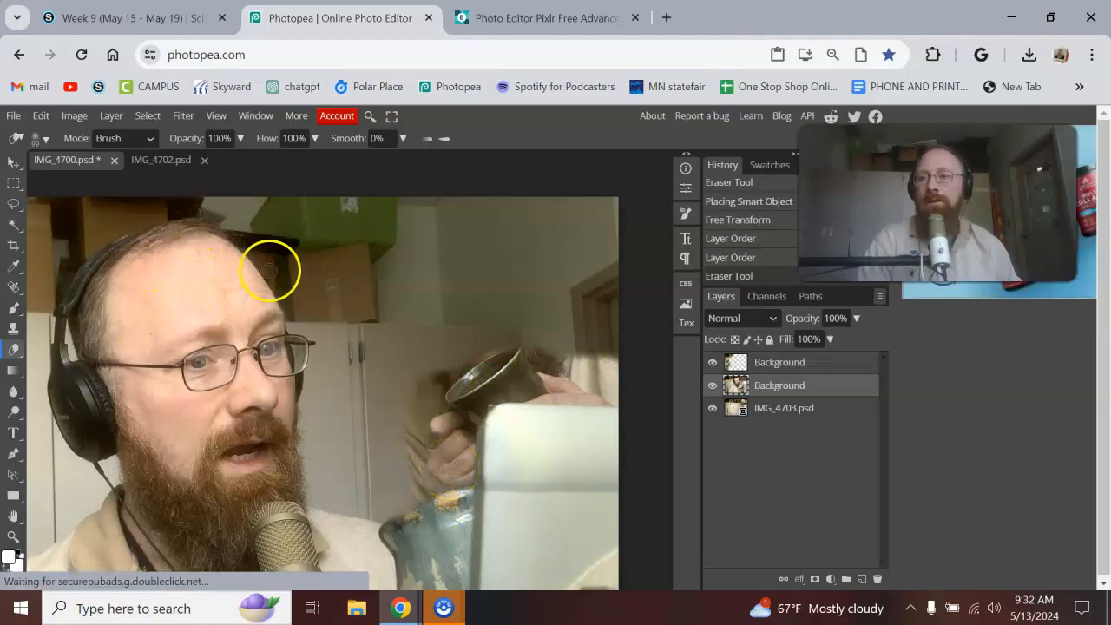
Step: Enlarge the Eraser to about 415 px and erase the middle layer's upper-right background to reveal the man drinking behind the laptop
{"action": "left_click", "coordinate": [45, 138]}
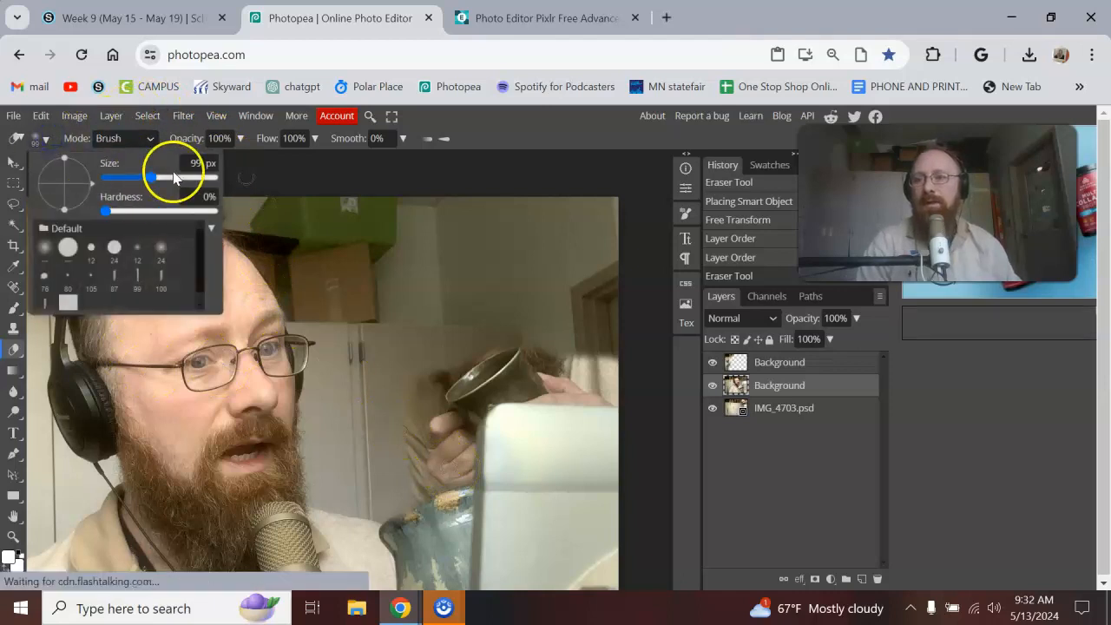
{"action": "left_click_drag", "start_coordinate": [174, 177], "coordinate": [194, 176]}
{"action": "mouse_move", "coordinate": [426, 362]}
{"action": "left_mouse_down"}
{"action": "mouse_move", "coordinate": [553, 324]}
{"action": "mouse_move", "coordinate": [606, 324]}
{"action": "mouse_move", "coordinate": [615, 297]}
{"action": "mouse_move", "coordinate": [593, 293]}
{"action": "mouse_move", "coordinate": [597, 203]}
{"action": "mouse_move", "coordinate": [525, 207]}
{"action": "mouse_move", "coordinate": [442, 286]}
{"action": "mouse_move", "coordinate": [412, 295]}
{"action": "mouse_move", "coordinate": [412, 224]}
{"action": "mouse_move", "coordinate": [432, 191]}
{"action": "left_mouse_up"}
{"action": "left_click_drag", "start_coordinate": [434, 363], "coordinate": [435, 360]}
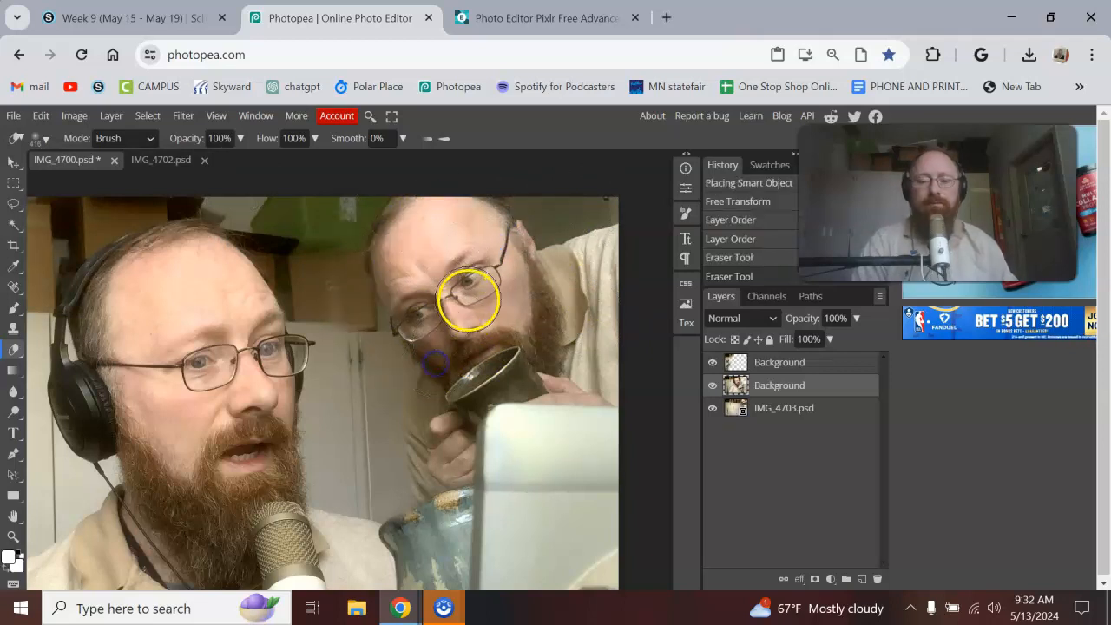
{"action": "key", "text": "ctrl+minus"}
{"action": "key", "text": "ctrl+minus"}
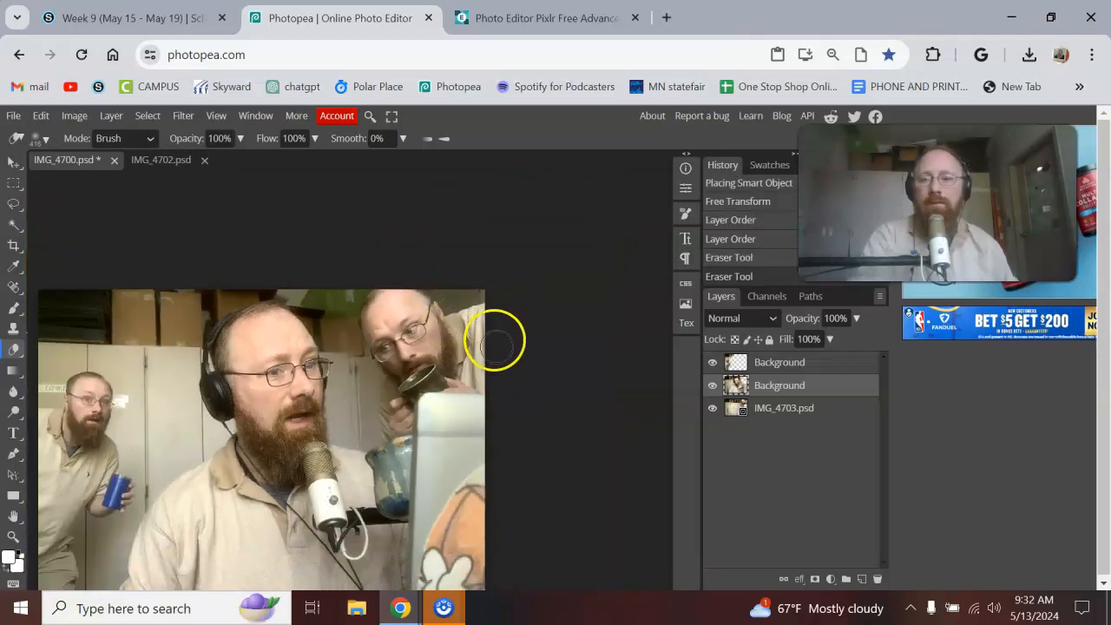
Step: Export the composite as a JPG named "clone" at 100% quality
{"action": "left_click", "coordinate": [13, 116]}
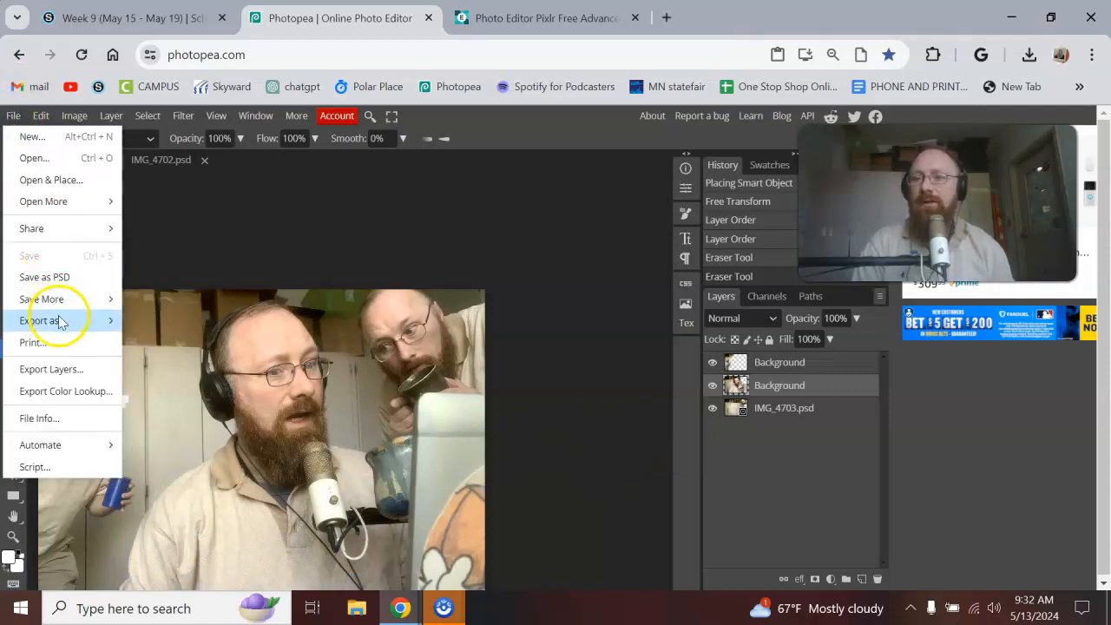
{"action": "mouse_move", "coordinate": [67, 319]}
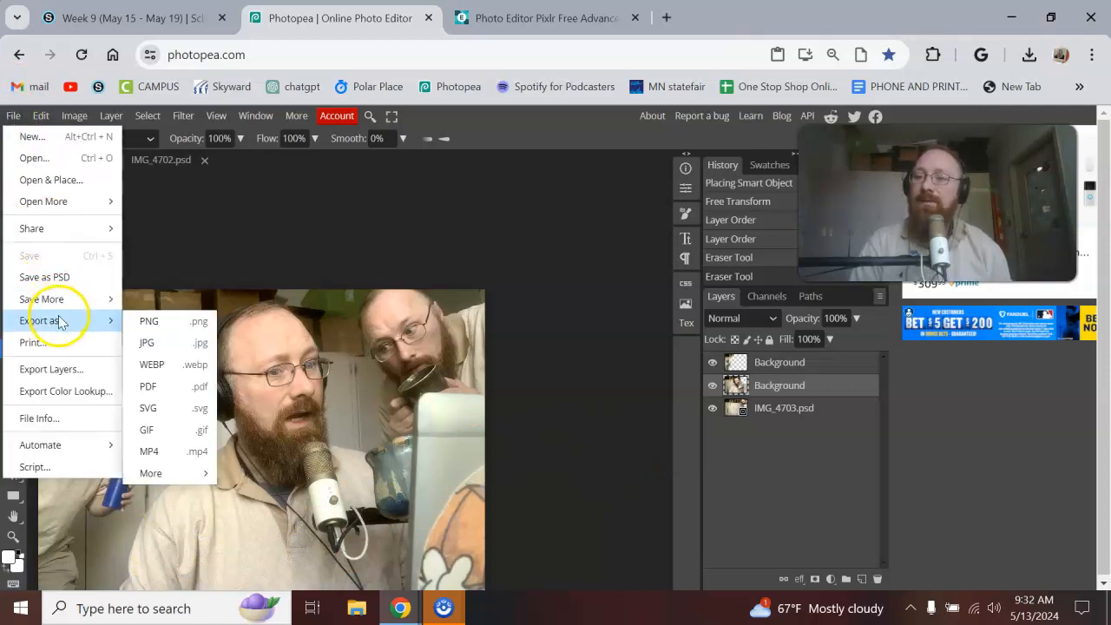
{"action": "left_click", "coordinate": [166, 349]}
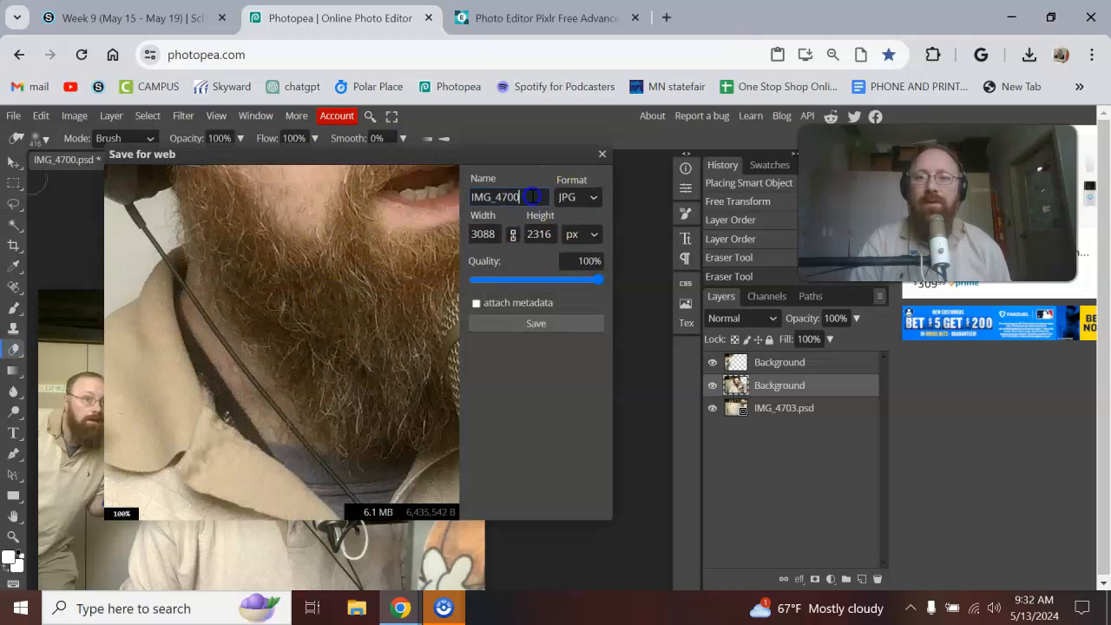
{"action": "type", "text": "clone"}
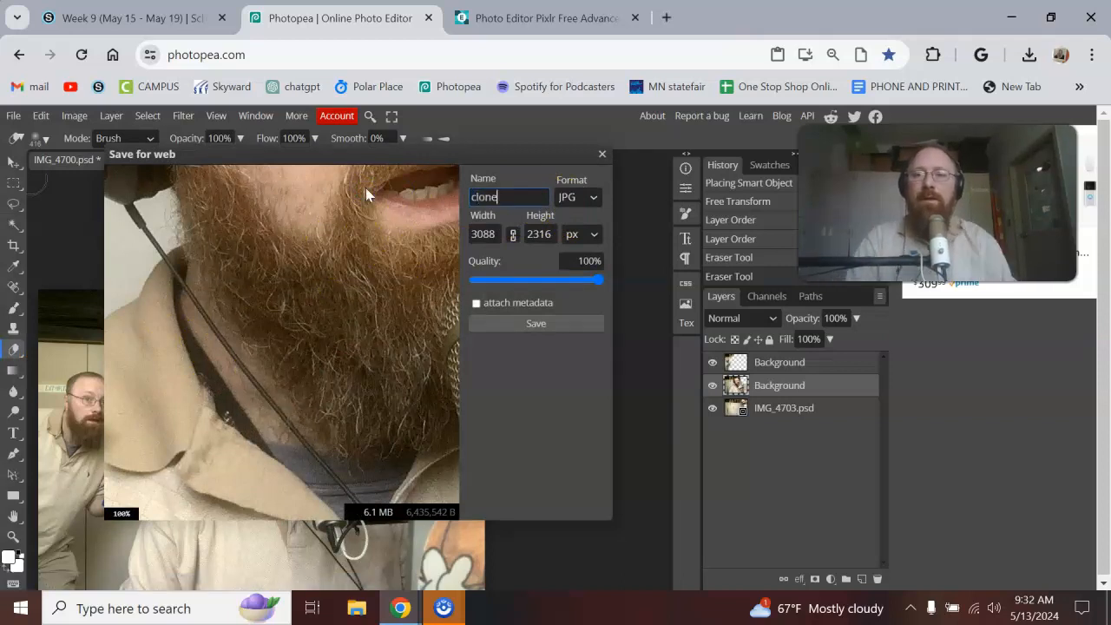
{"action": "left_click", "coordinate": [507, 323]}
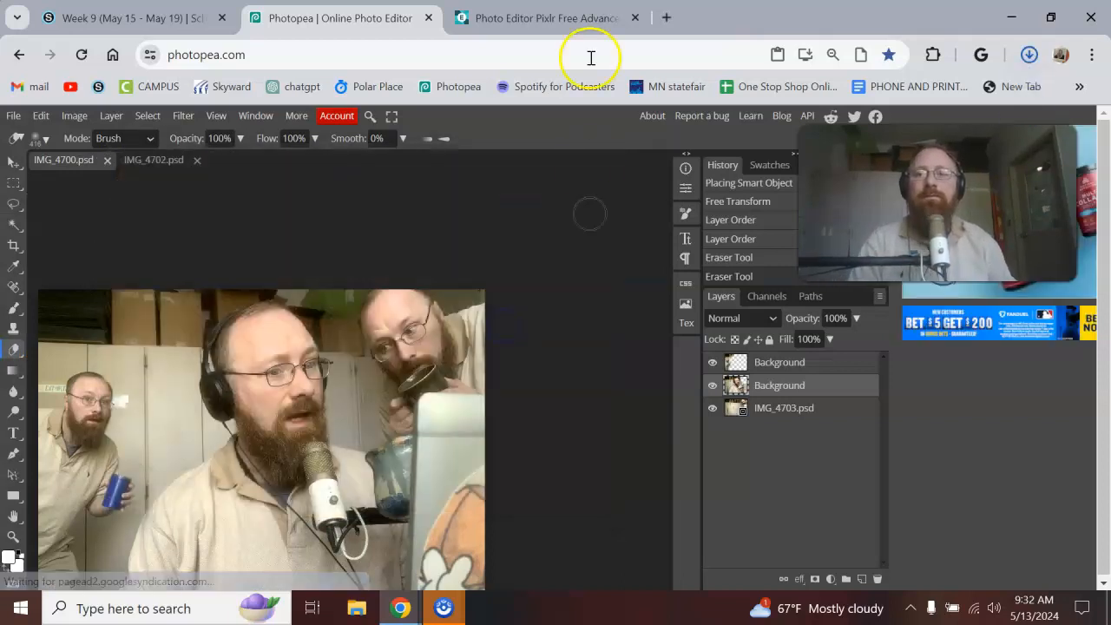
Step: Switch to Pixlr and save the classroom composite in the Documents folder as a 1432 x 1080 JPG named "clone2" at 90% quality
{"action": "left_click", "coordinate": [568, 15]}
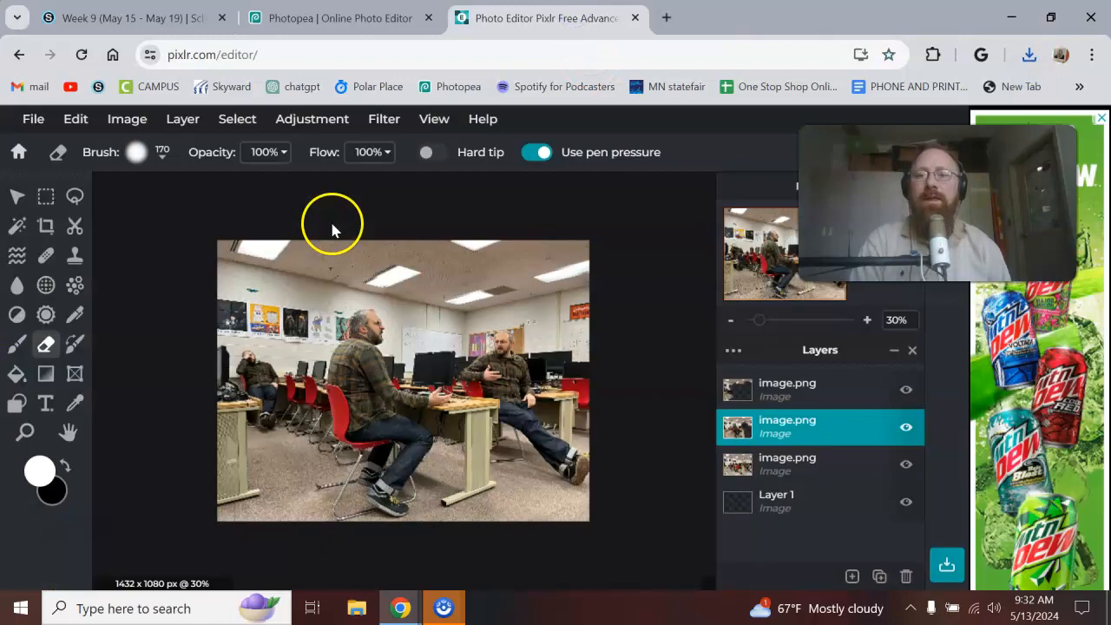
{"action": "left_click", "coordinate": [33, 124]}
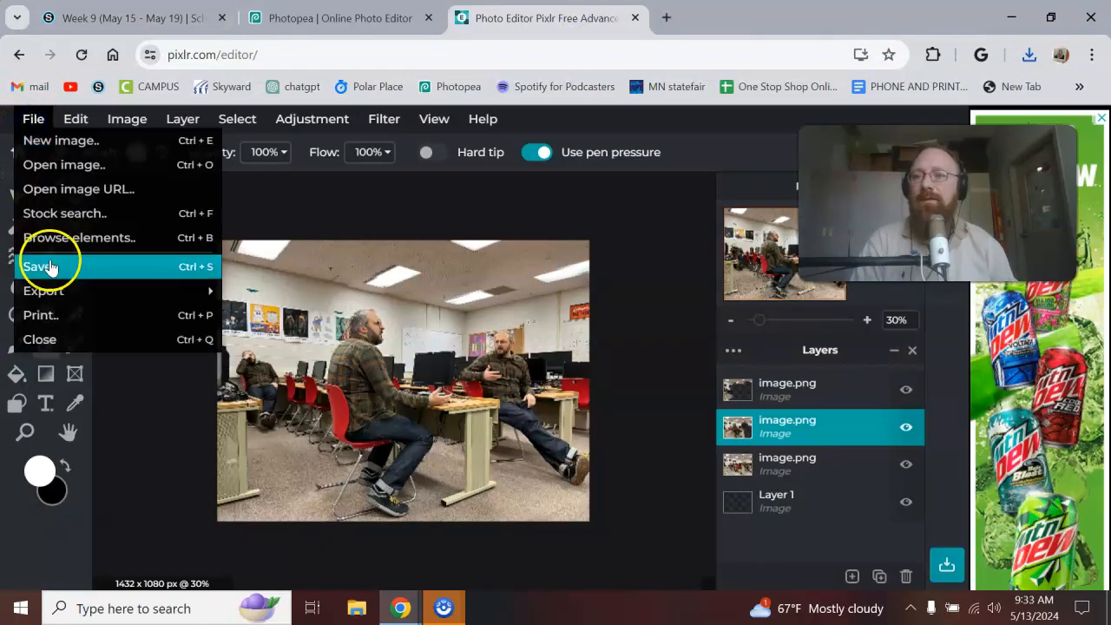
{"action": "mouse_move", "coordinate": [53, 293]}
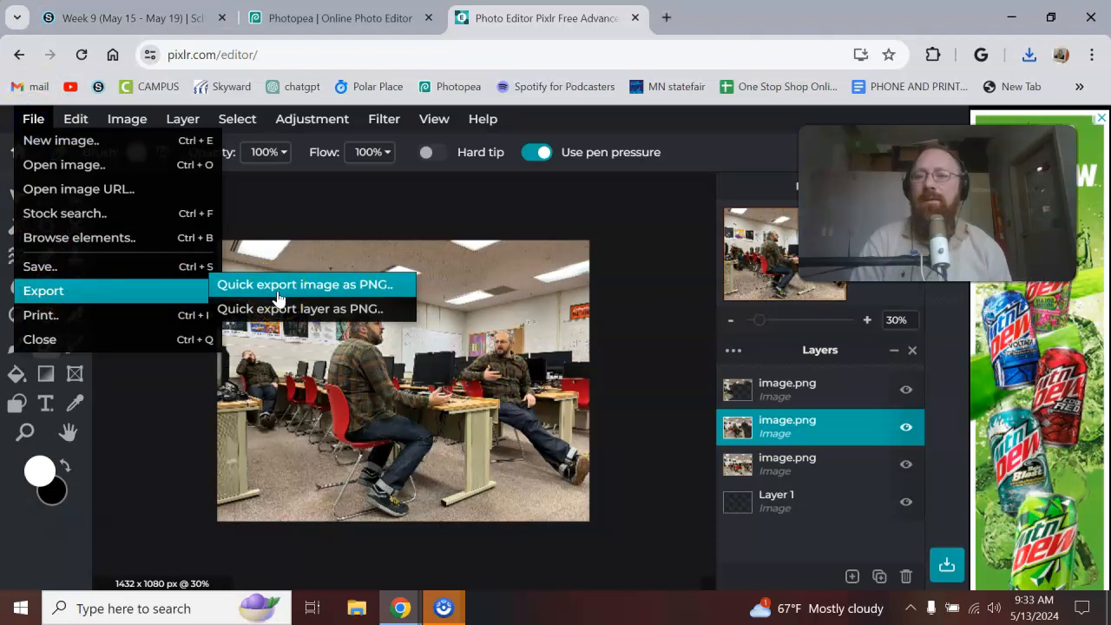
{"action": "left_click", "coordinate": [103, 273]}
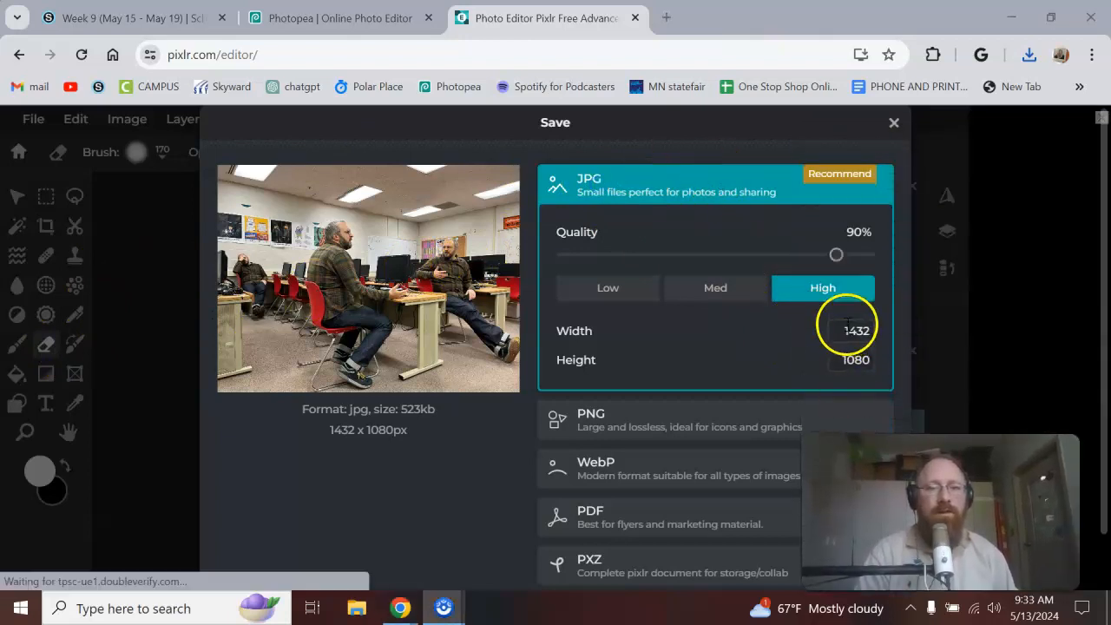
{"action": "scroll", "coordinate": [738, 317], "scroll_direction": "down", "scroll_amount": 2}
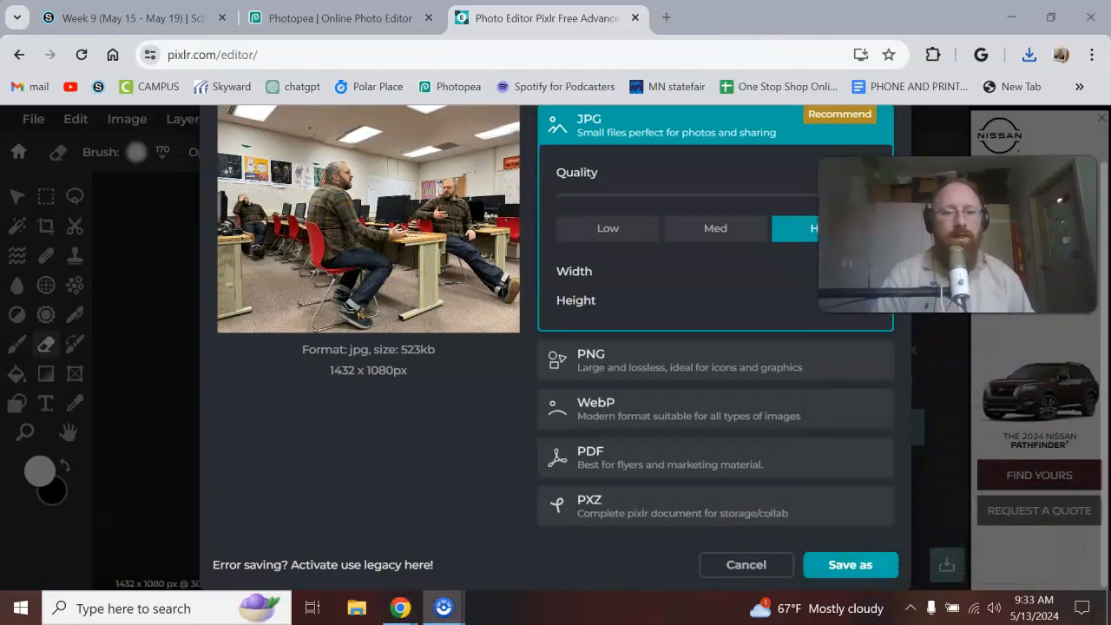
{"action": "left_click", "coordinate": [854, 566]}
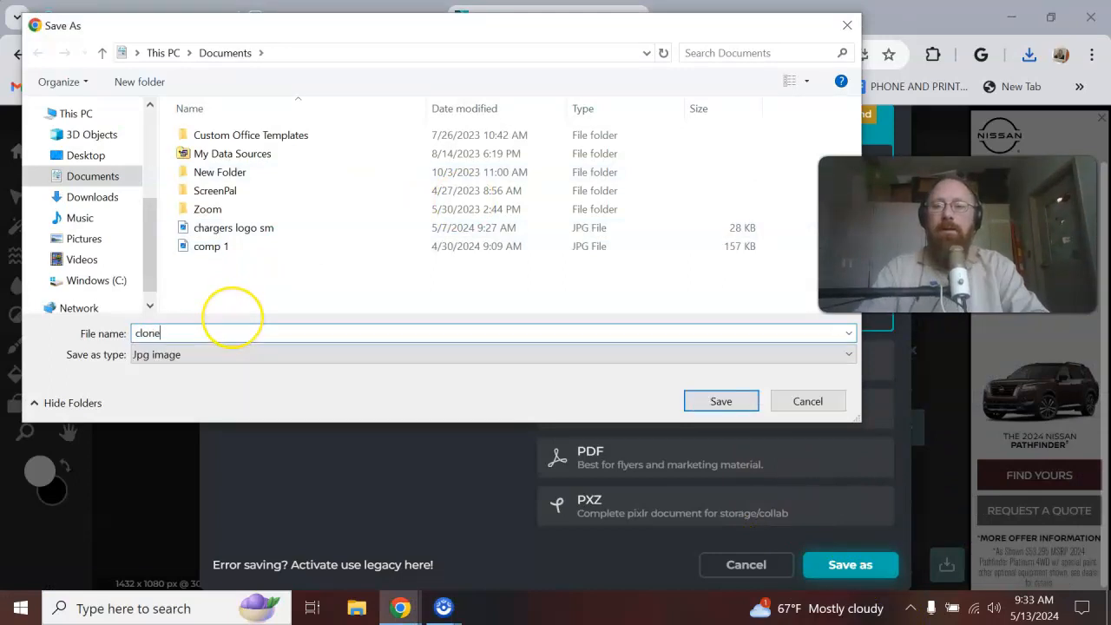
{"action": "type", "text": "clone2"}
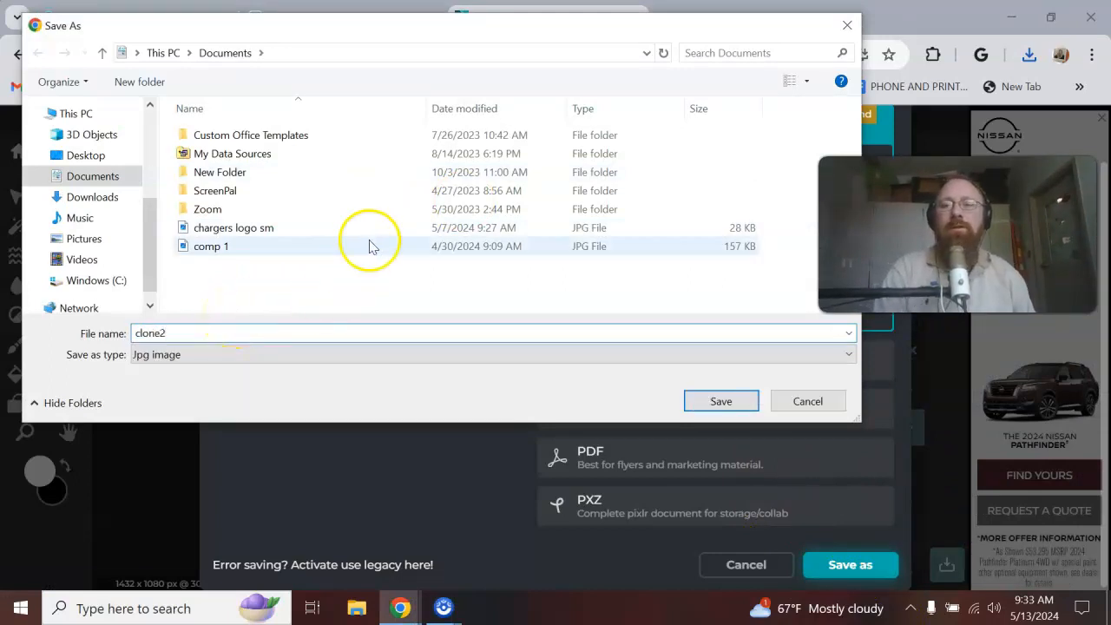
{"action": "left_click", "coordinate": [717, 403]}
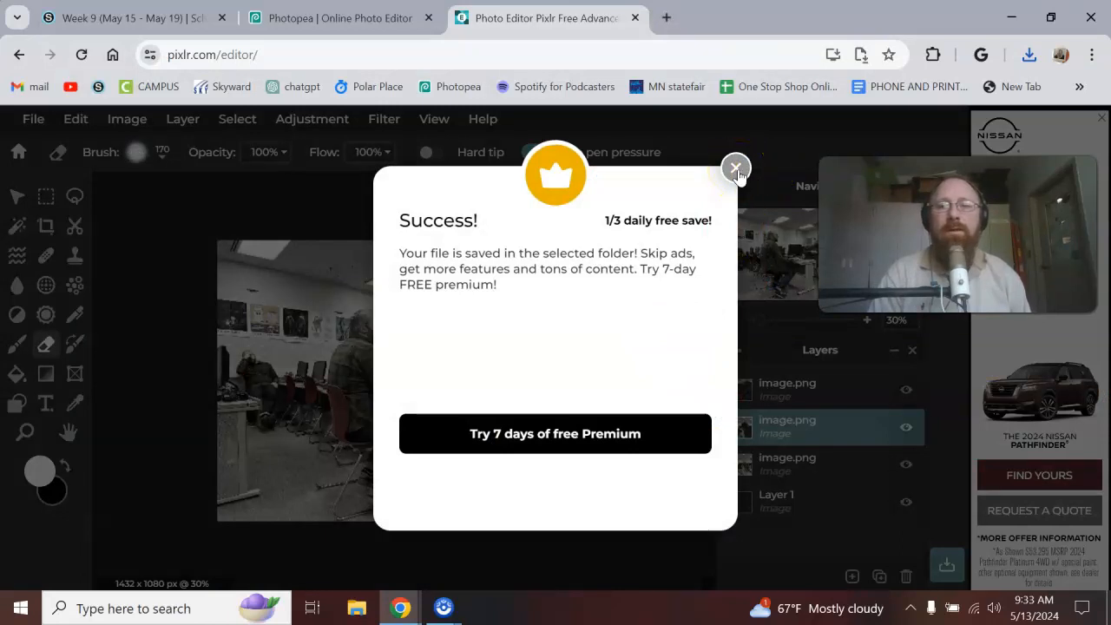
{"action": "left_click", "coordinate": [736, 169]}
Step: Switch to Schoology, review the practice discussion's instructions for attaching the file, and return to the Week 9 materials to view the Clone Photo assignment
{"action": "left_click", "coordinate": [161, 13]}
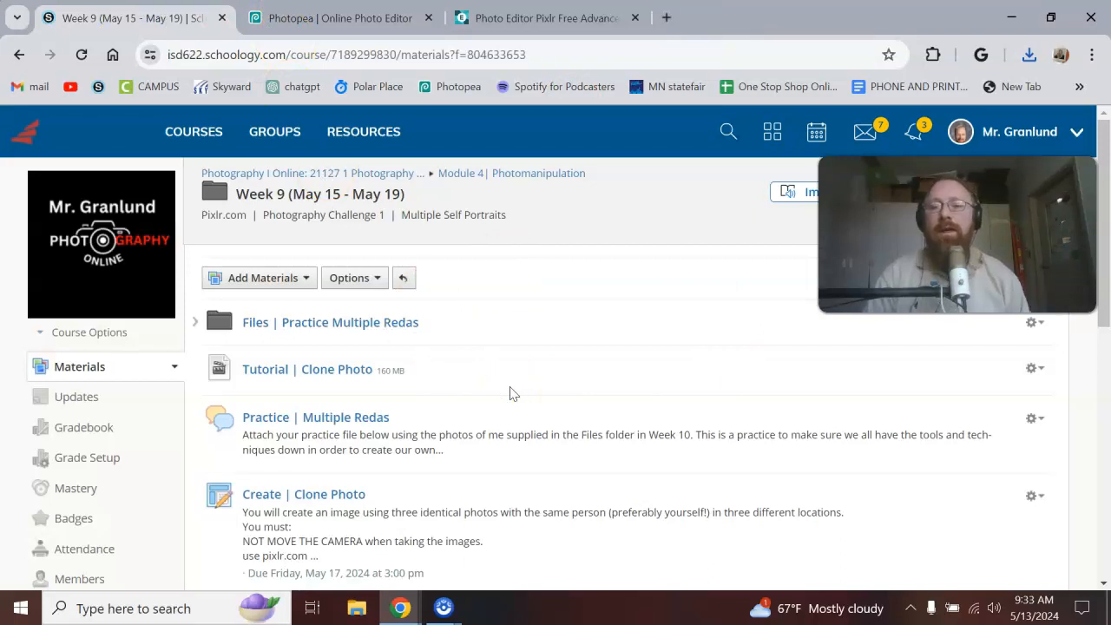
{"action": "left_click", "coordinate": [290, 421]}
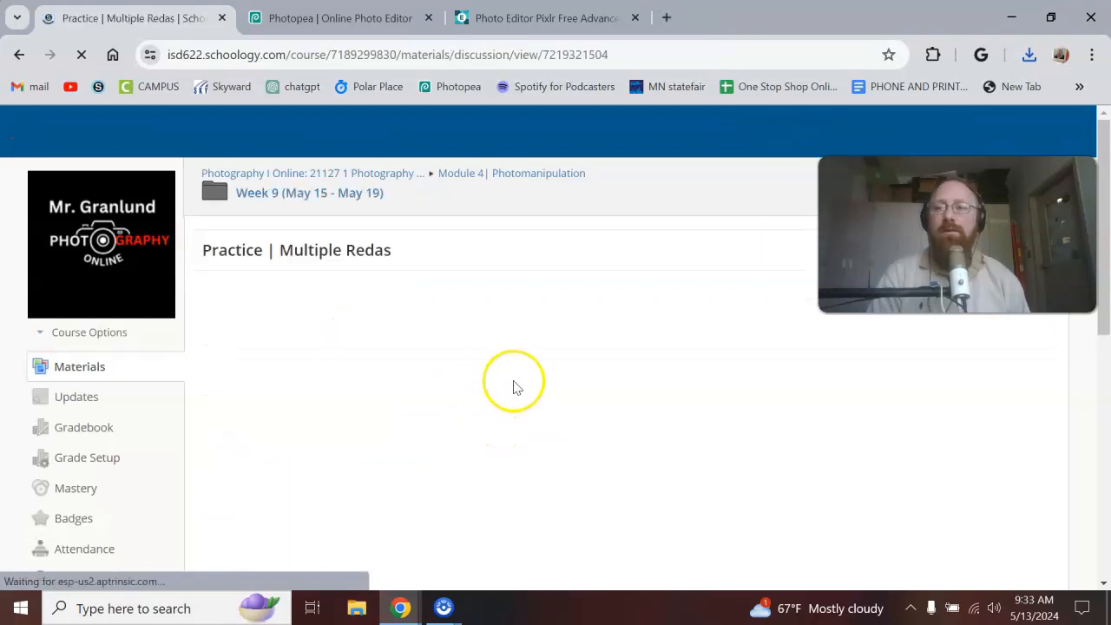
{"action": "scroll", "coordinate": [513, 384], "scroll_direction": "down", "scroll_amount": 3}
{"action": "scroll", "coordinate": [389, 278], "scroll_direction": "up", "scroll_amount": 3}
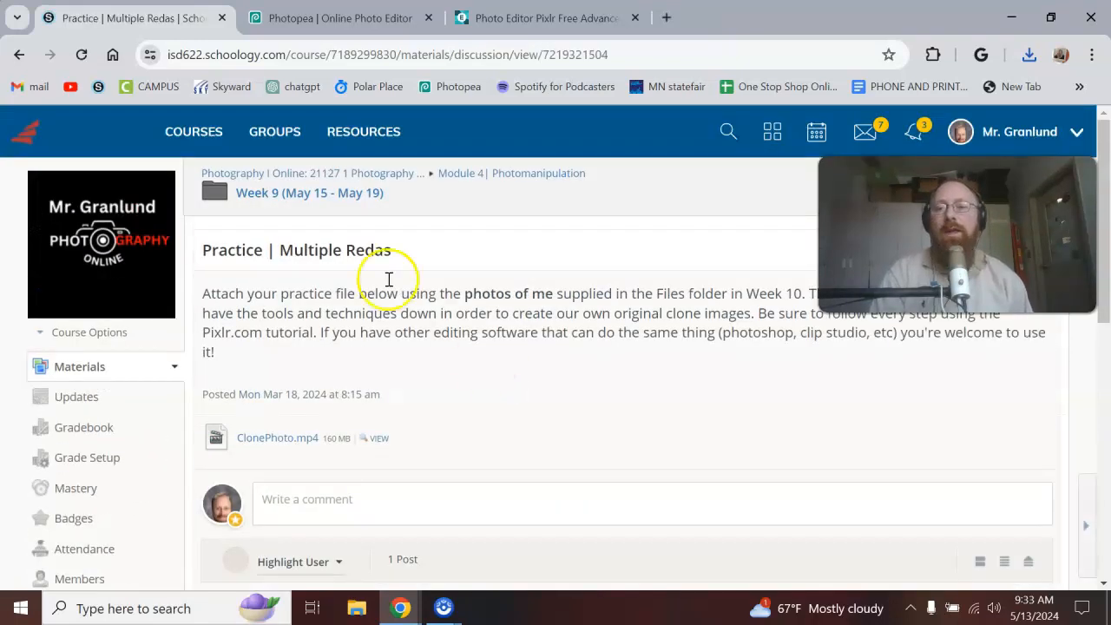
{"action": "left_click", "coordinate": [19, 57]}
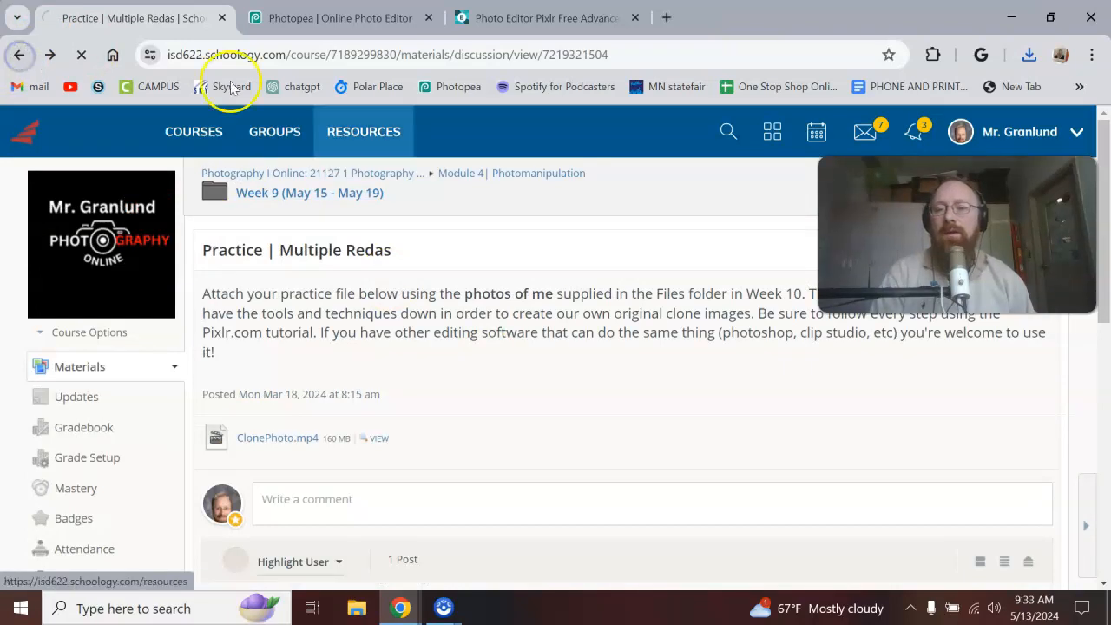
{"action": "scroll", "coordinate": [479, 422], "scroll_direction": "down", "scroll_amount": 2}
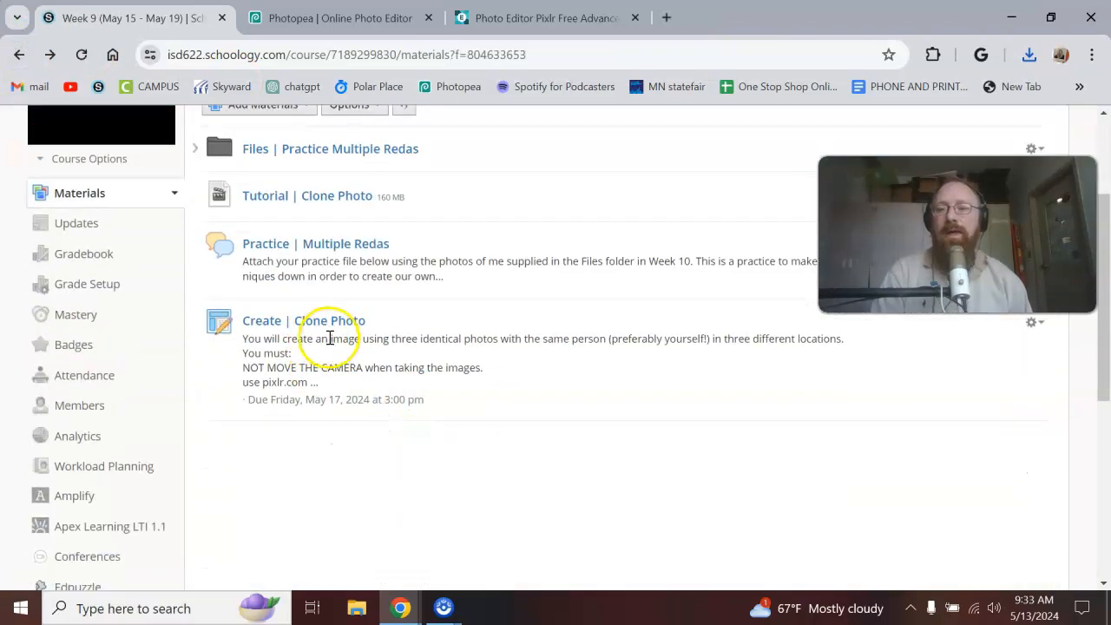